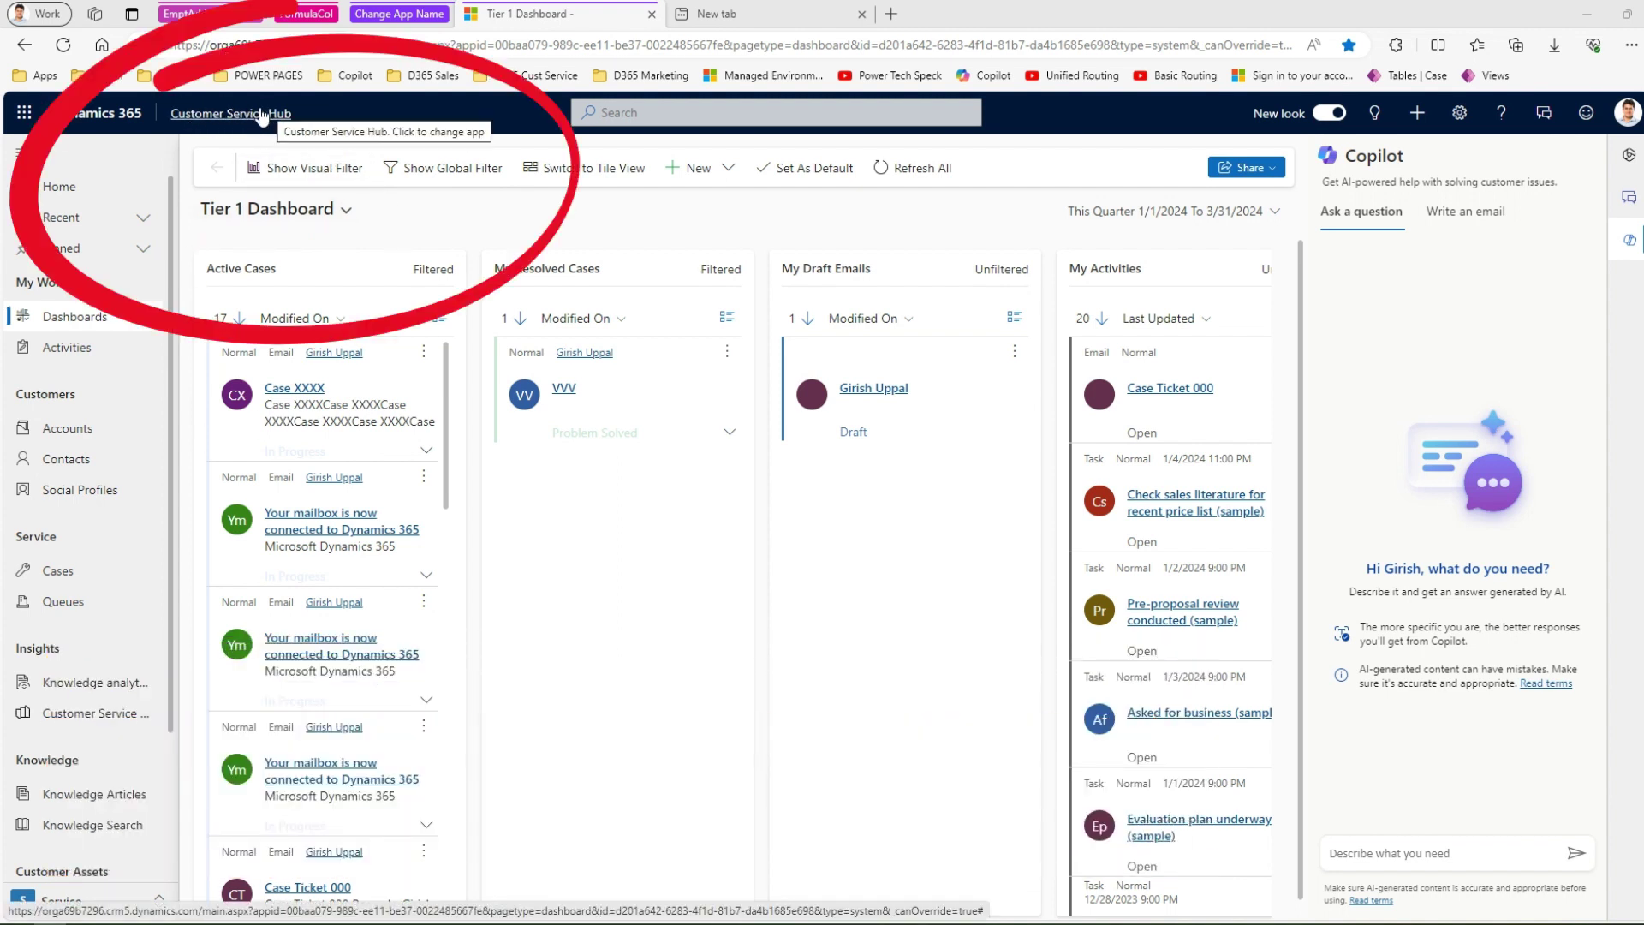
# Step: Open the Customer Service Hub app in the app designer from the list of published apps
pyautogui.click(266, 123)
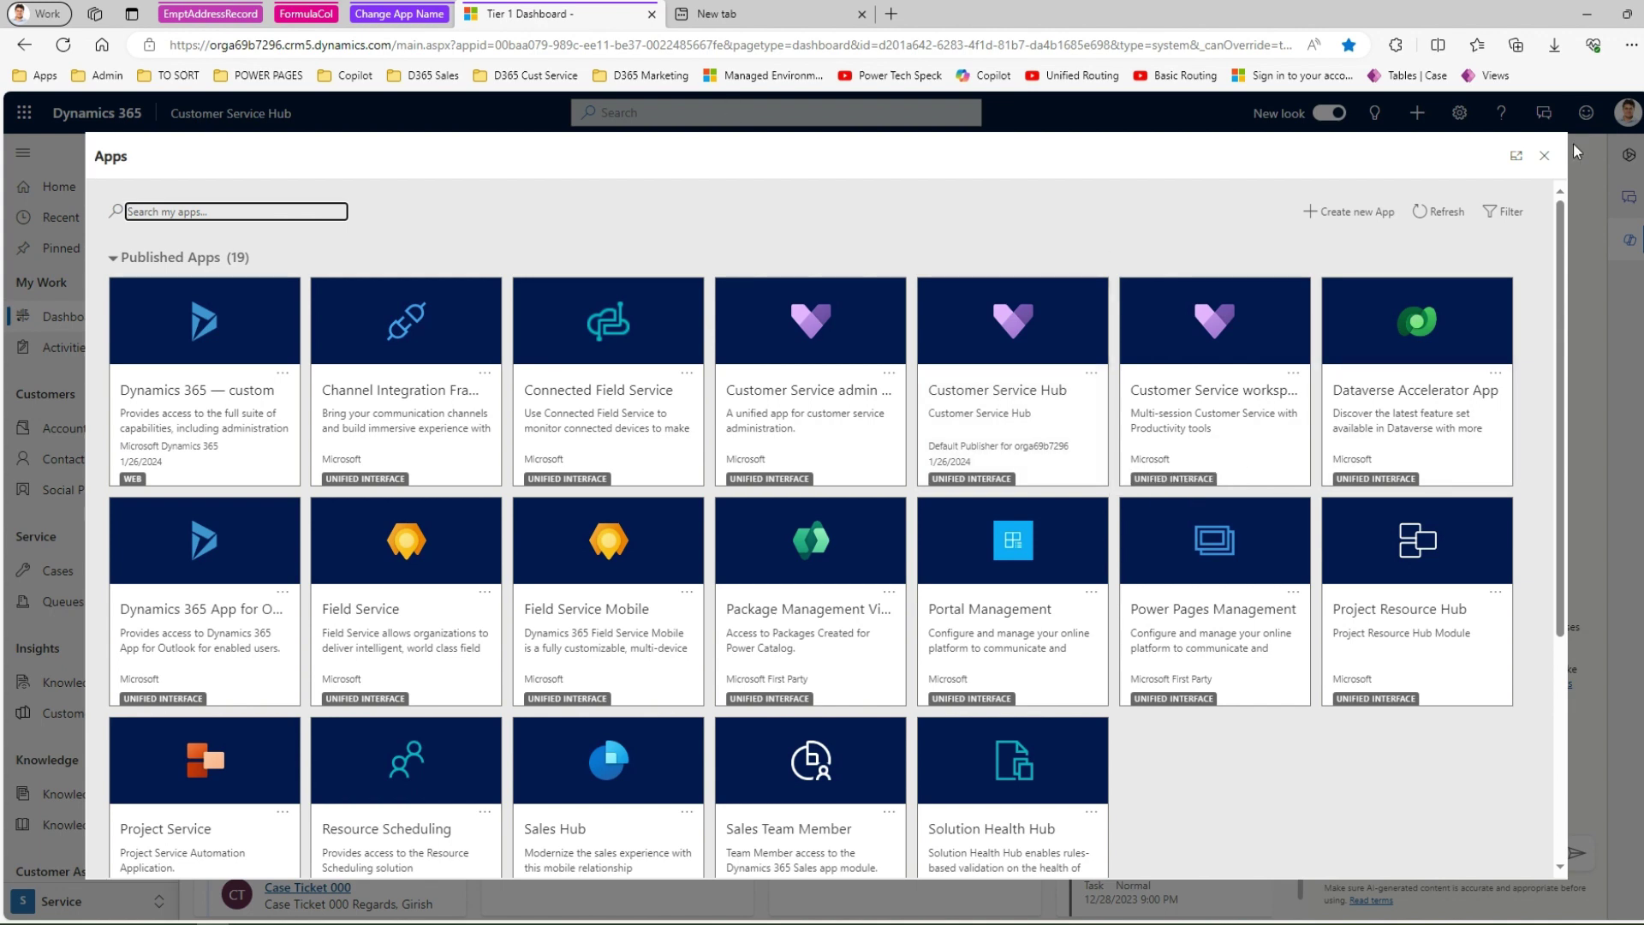
pyautogui.click(1544, 156)
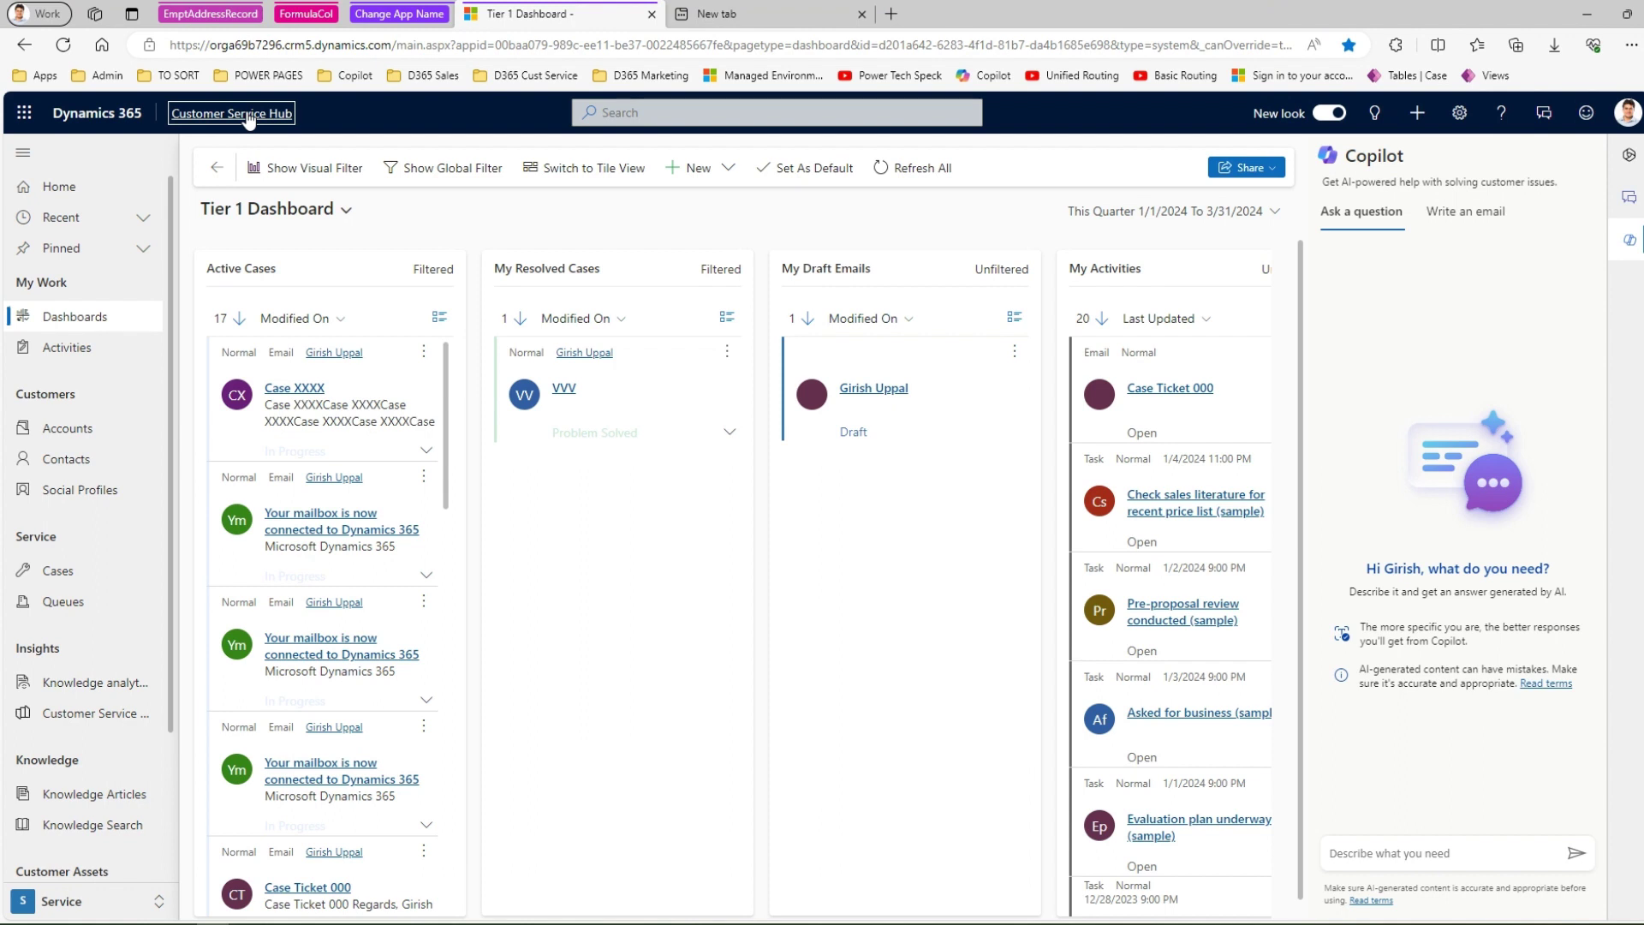
pyautogui.click(248, 115)
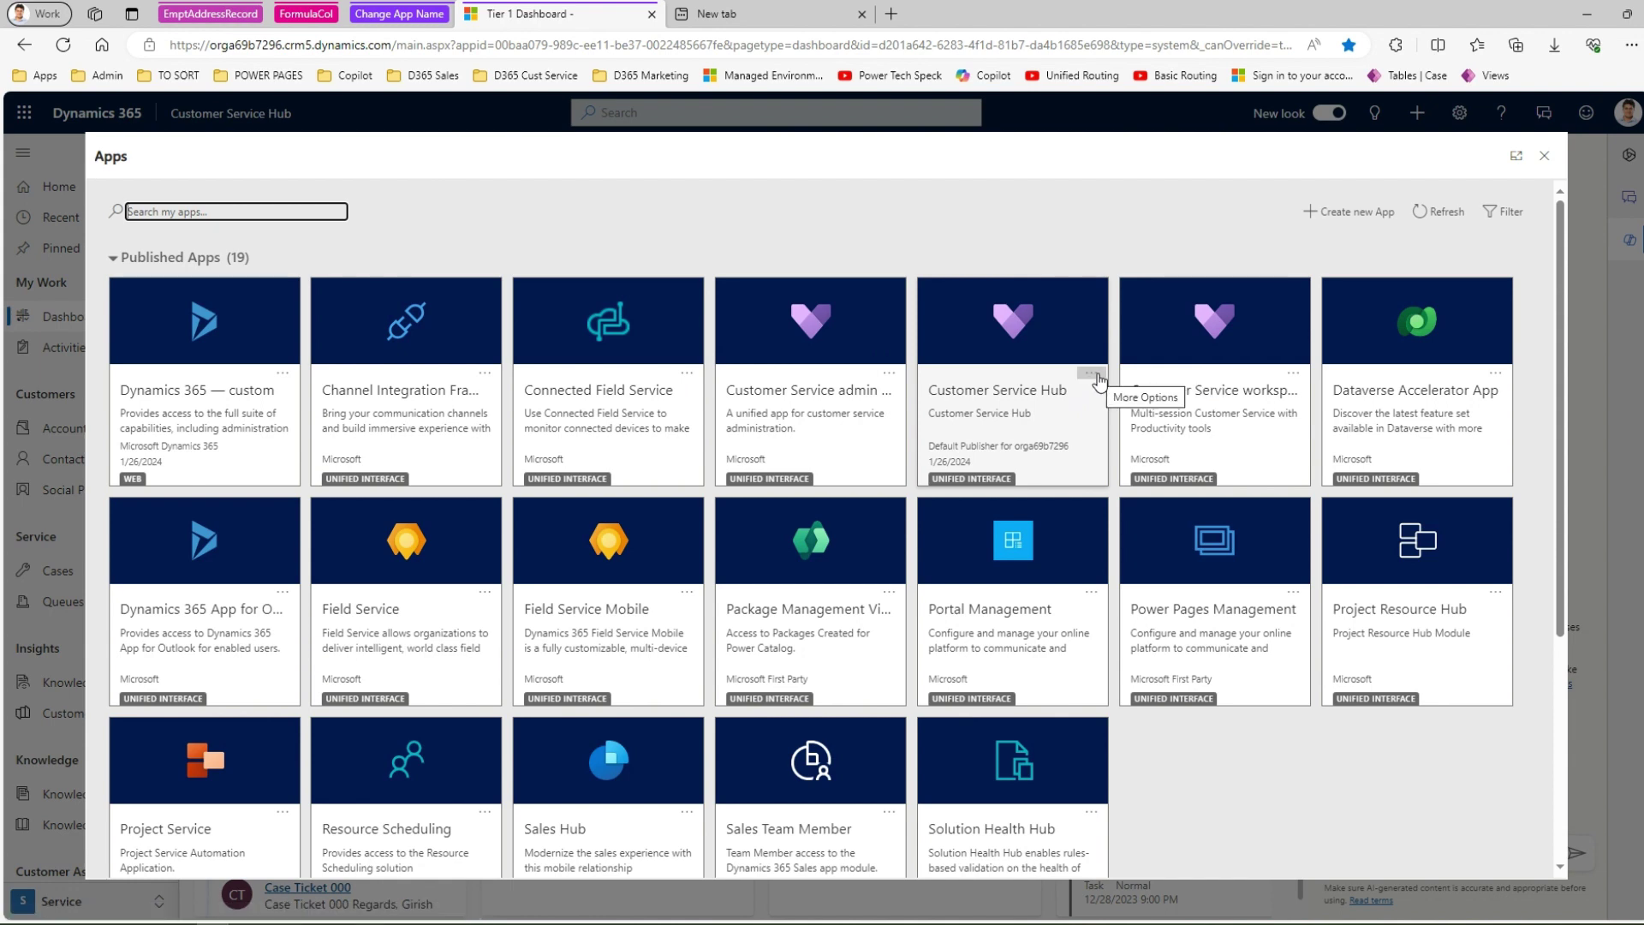
pyautogui.click(1095, 374)
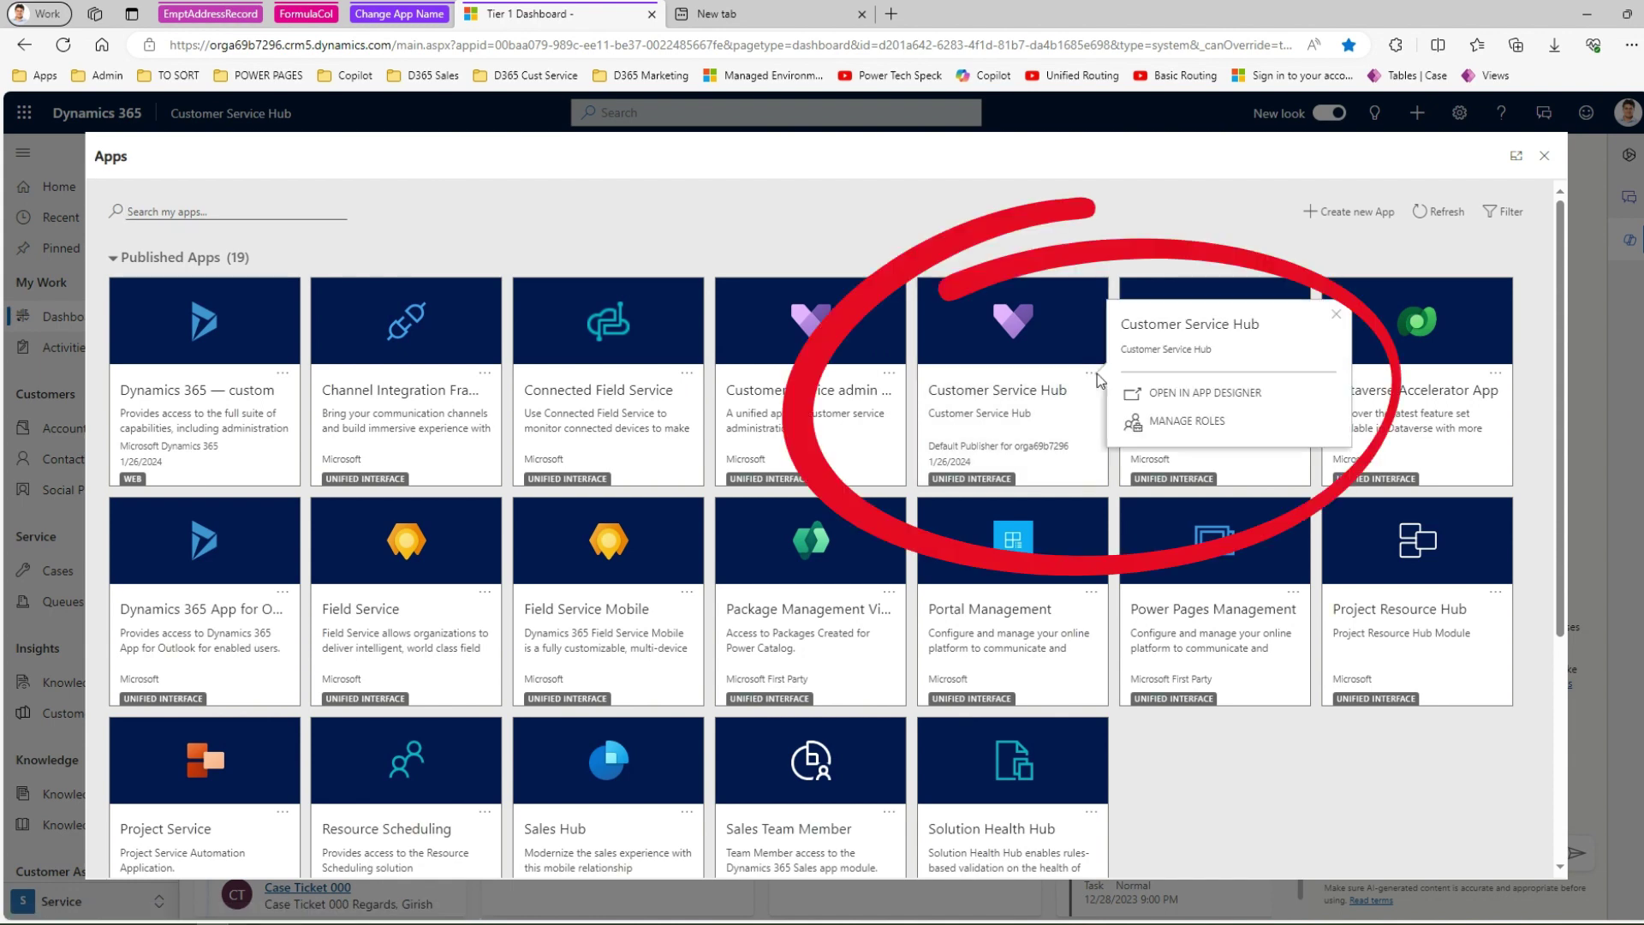
pyautogui.click(1161, 398)
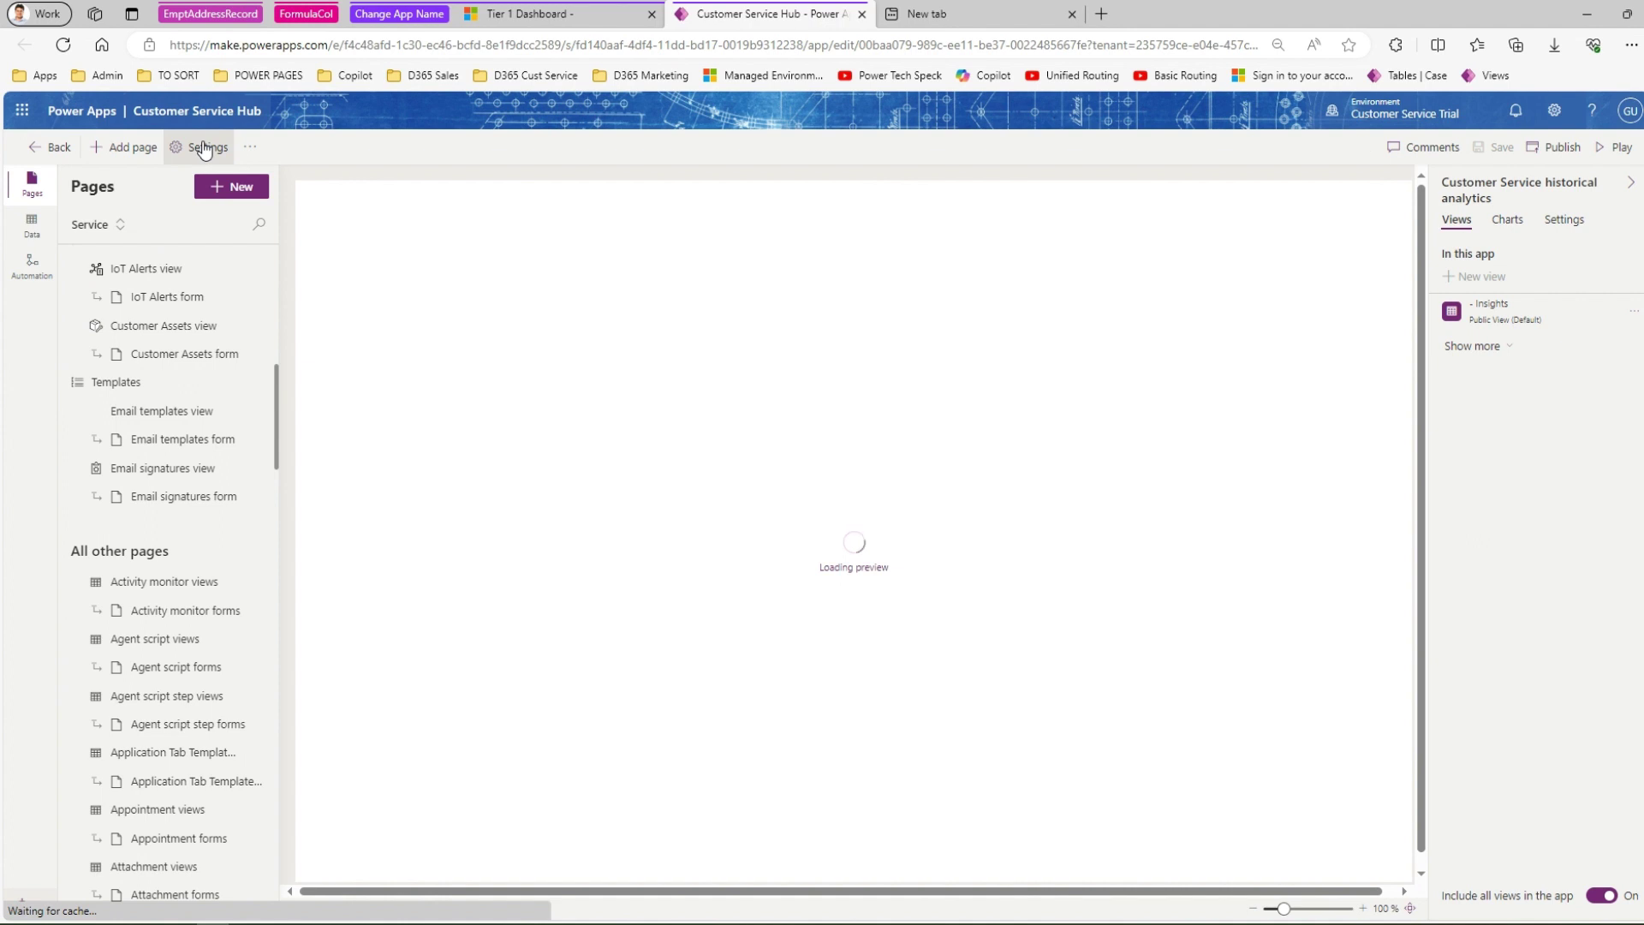
# Step: In the app's general settings, set the app name to the owner's first name followed by "Customer Care"
pyautogui.click(204, 148)
pyautogui.click(750, 392)
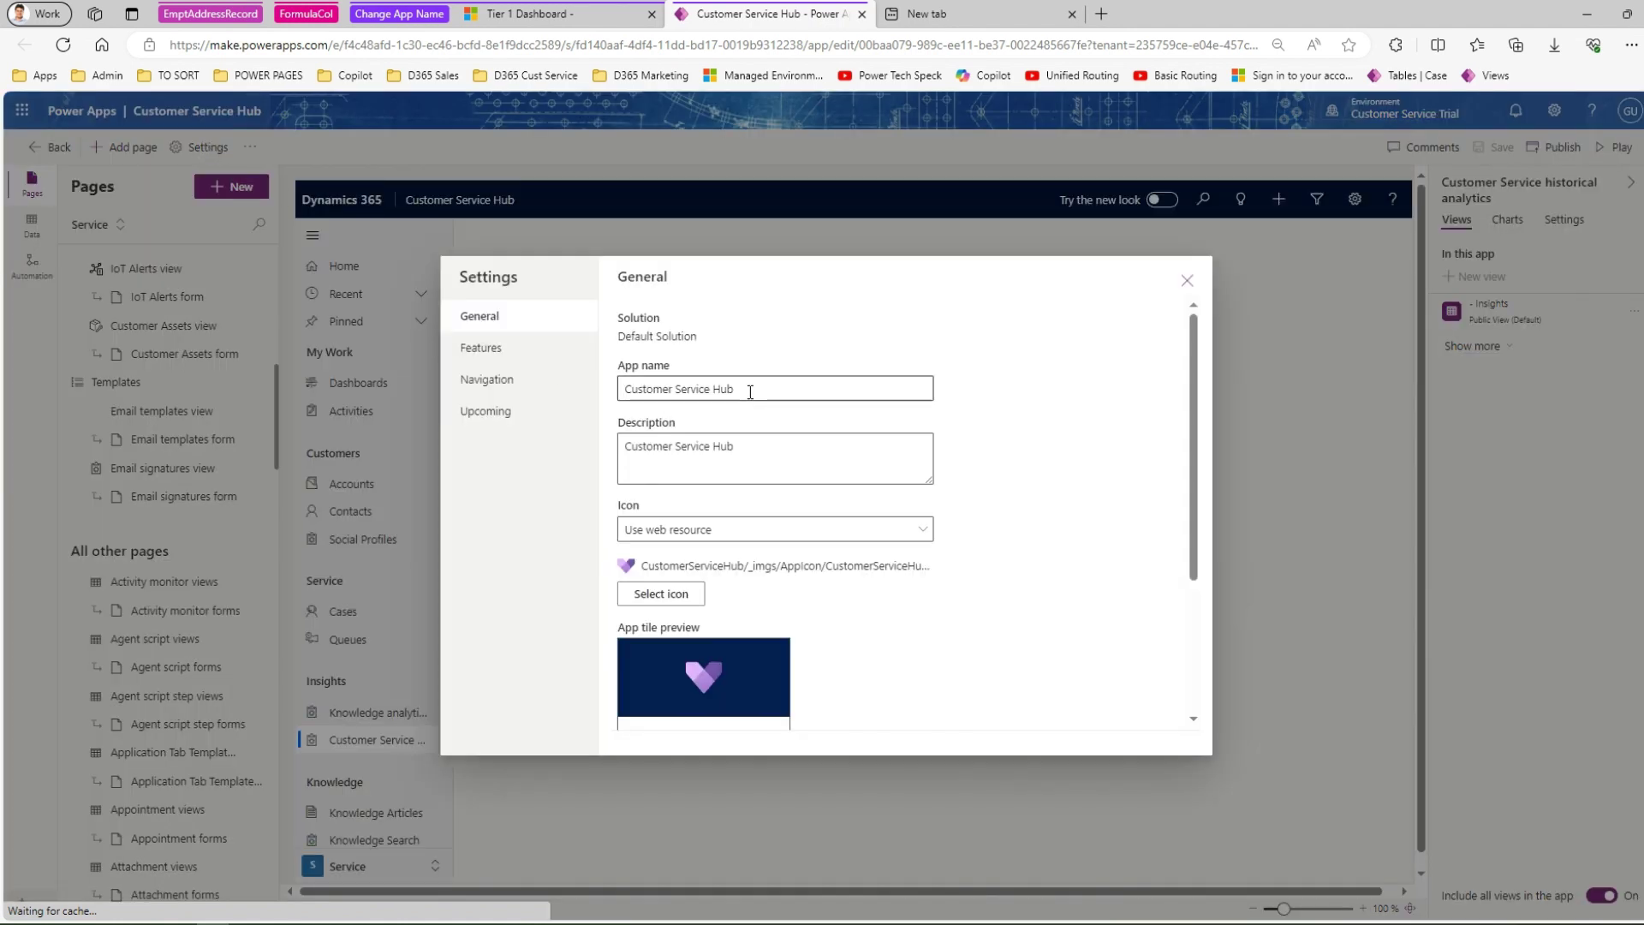
pyautogui.moveTo(750, 392); pyautogui.dragTo(614, 401)
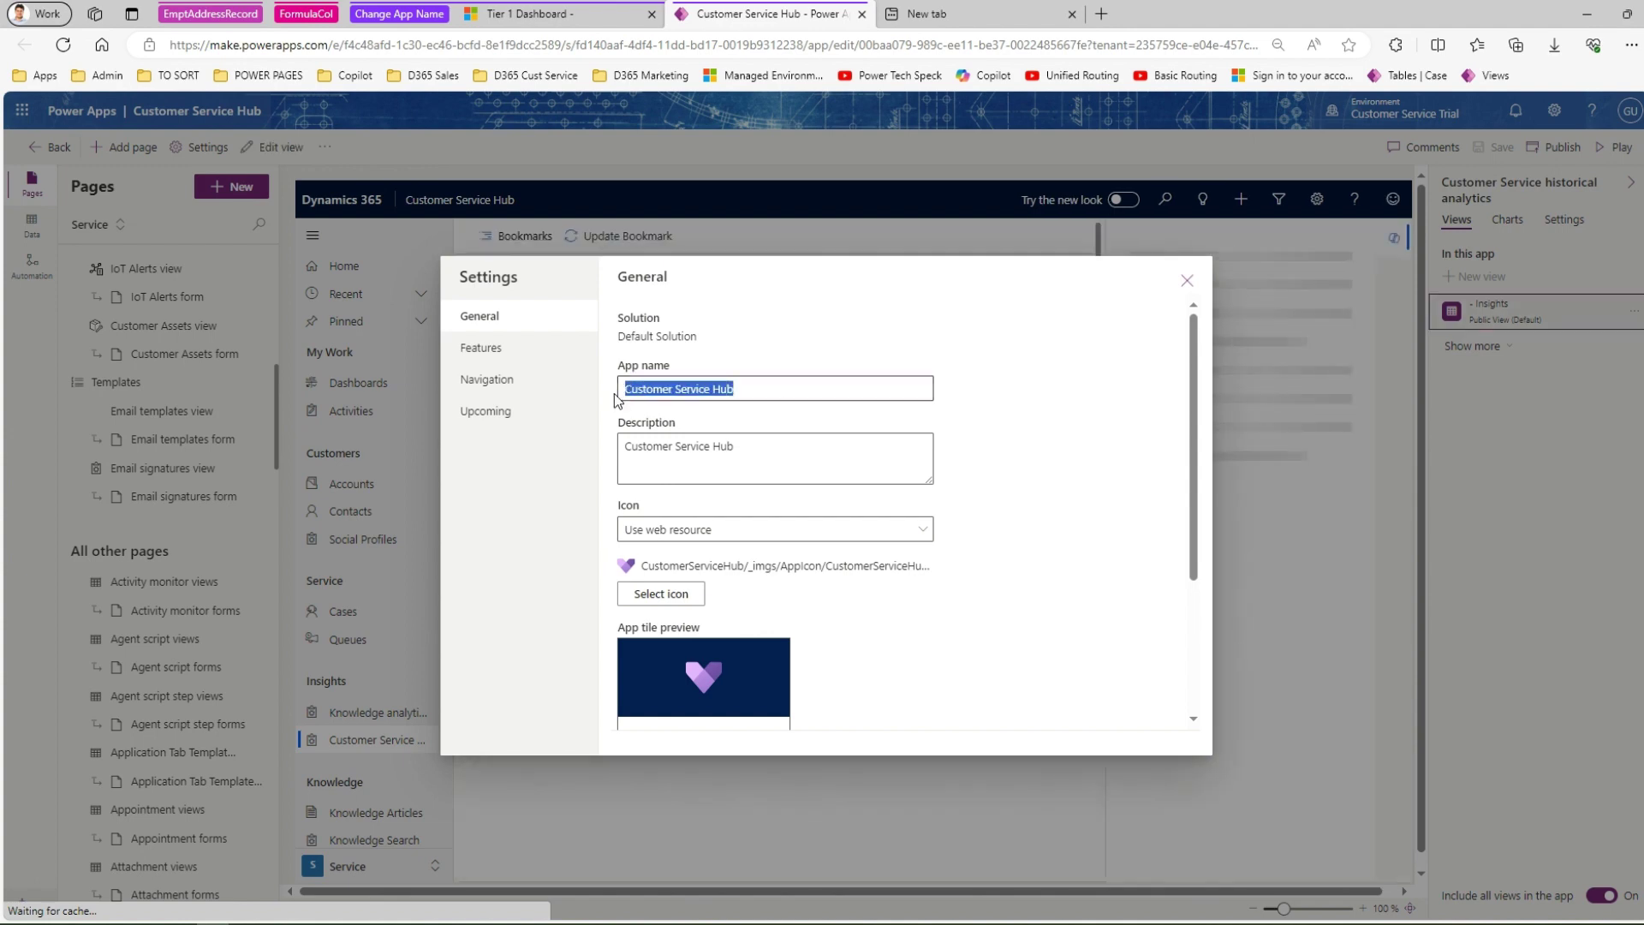
pyautogui.write('G')
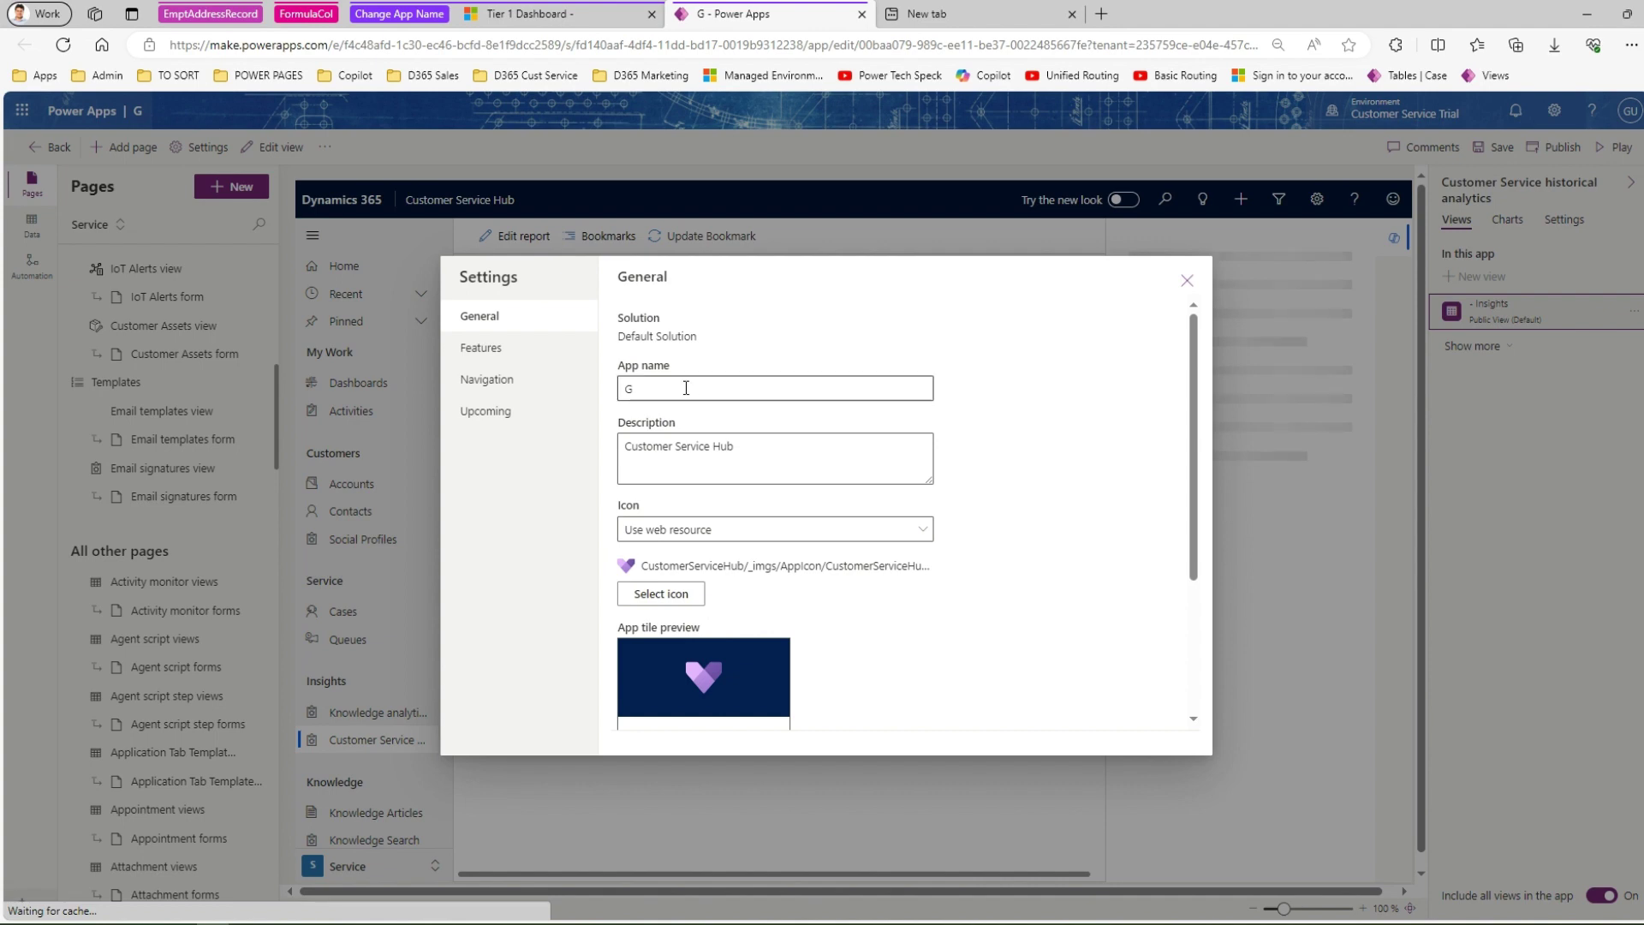
pyautogui.write('iri')
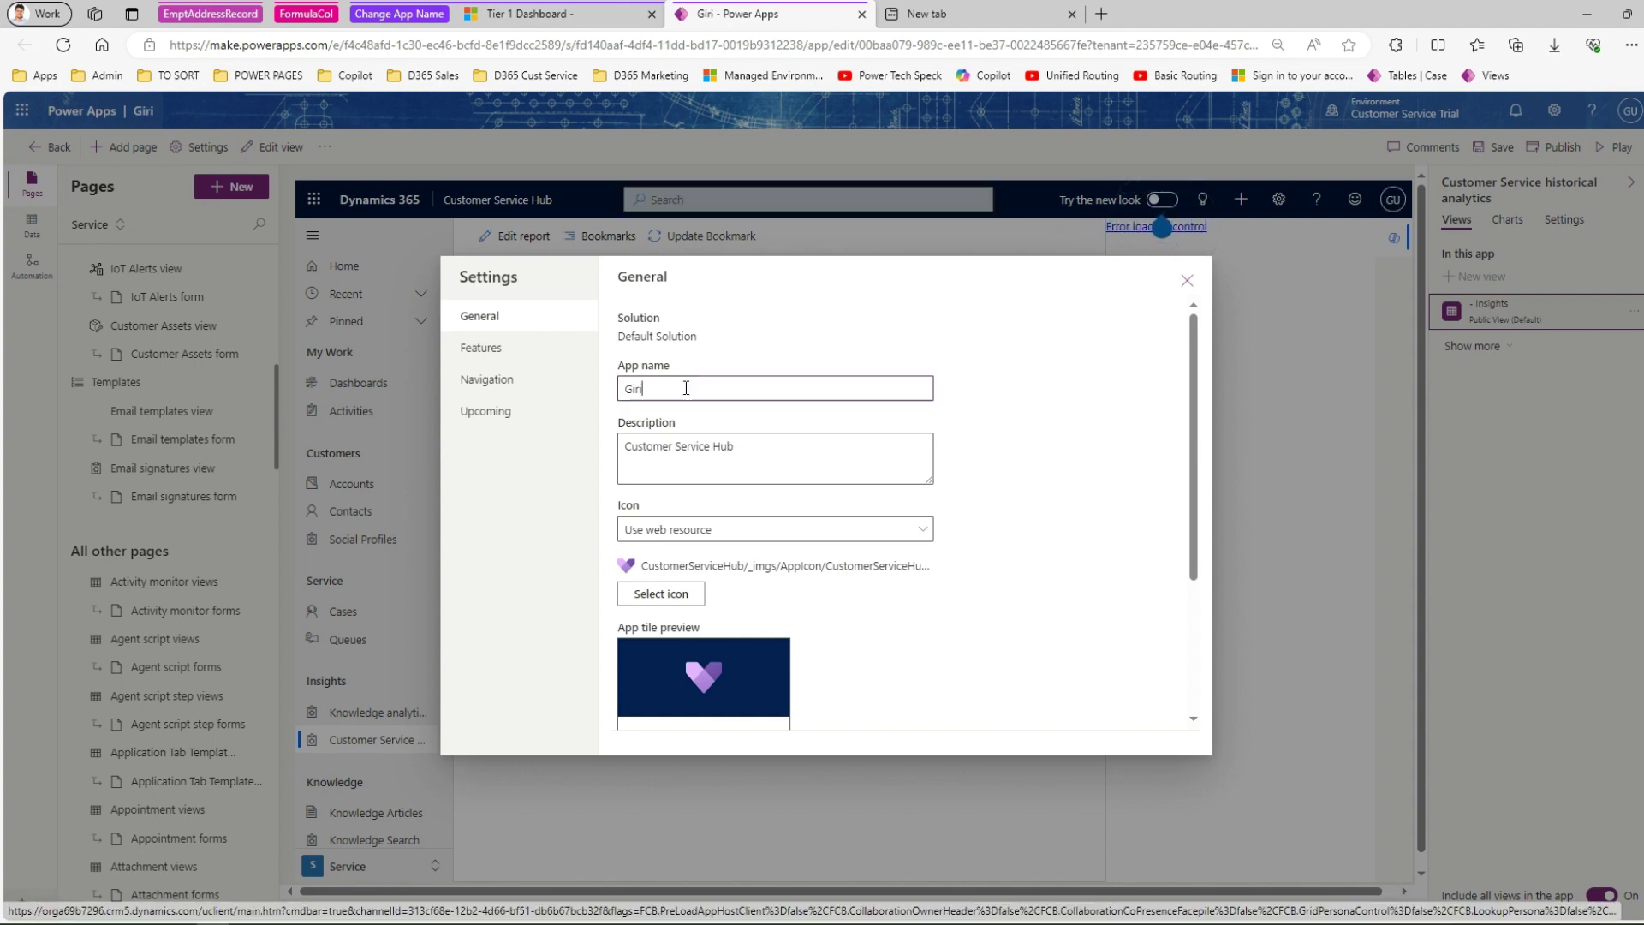
pyautogui.write('sh Cust')
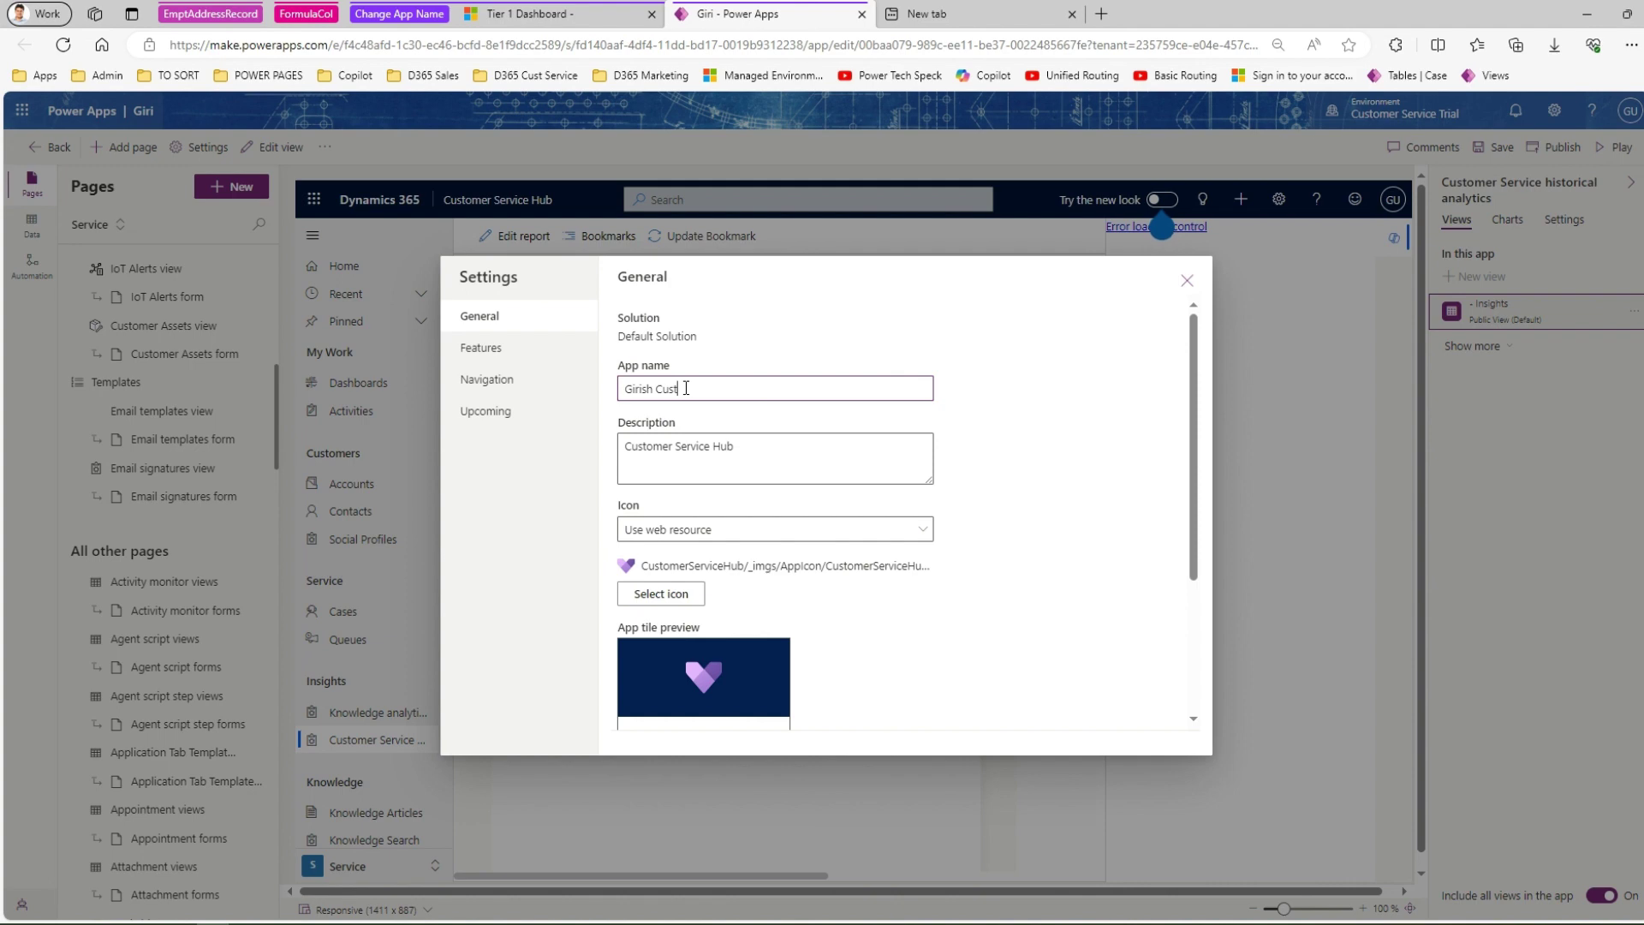
pyautogui.write('omer Care')
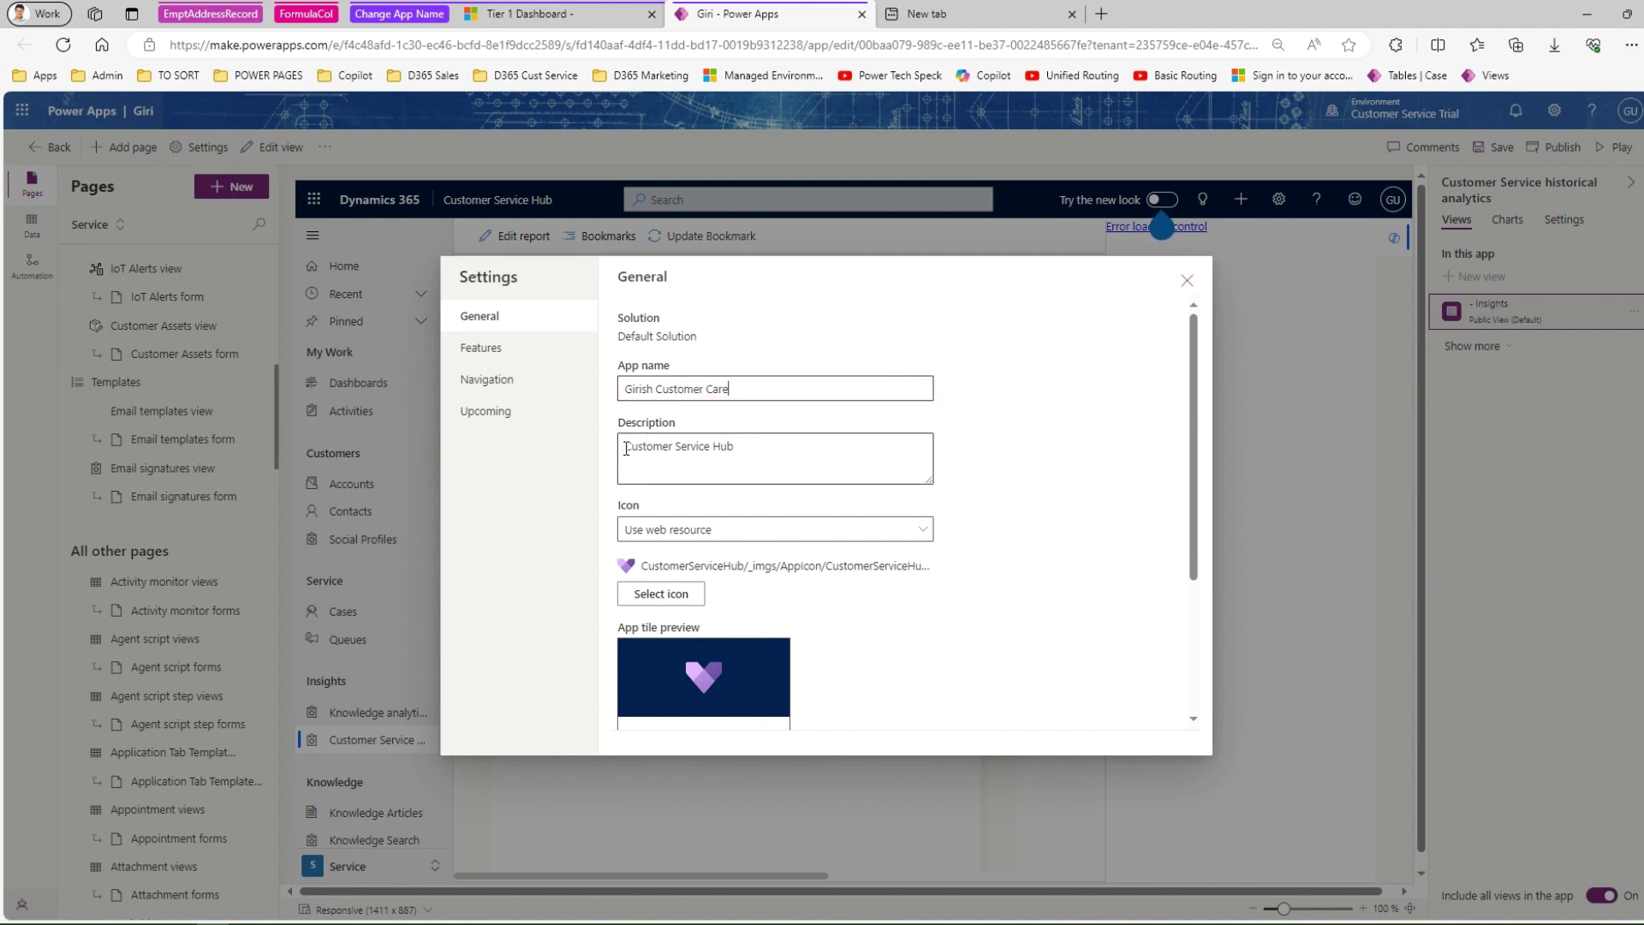
# Step: Set the app description to "Customer Care centre for resolving customer issues" and check the app tile preview
pyautogui.click(778, 465)
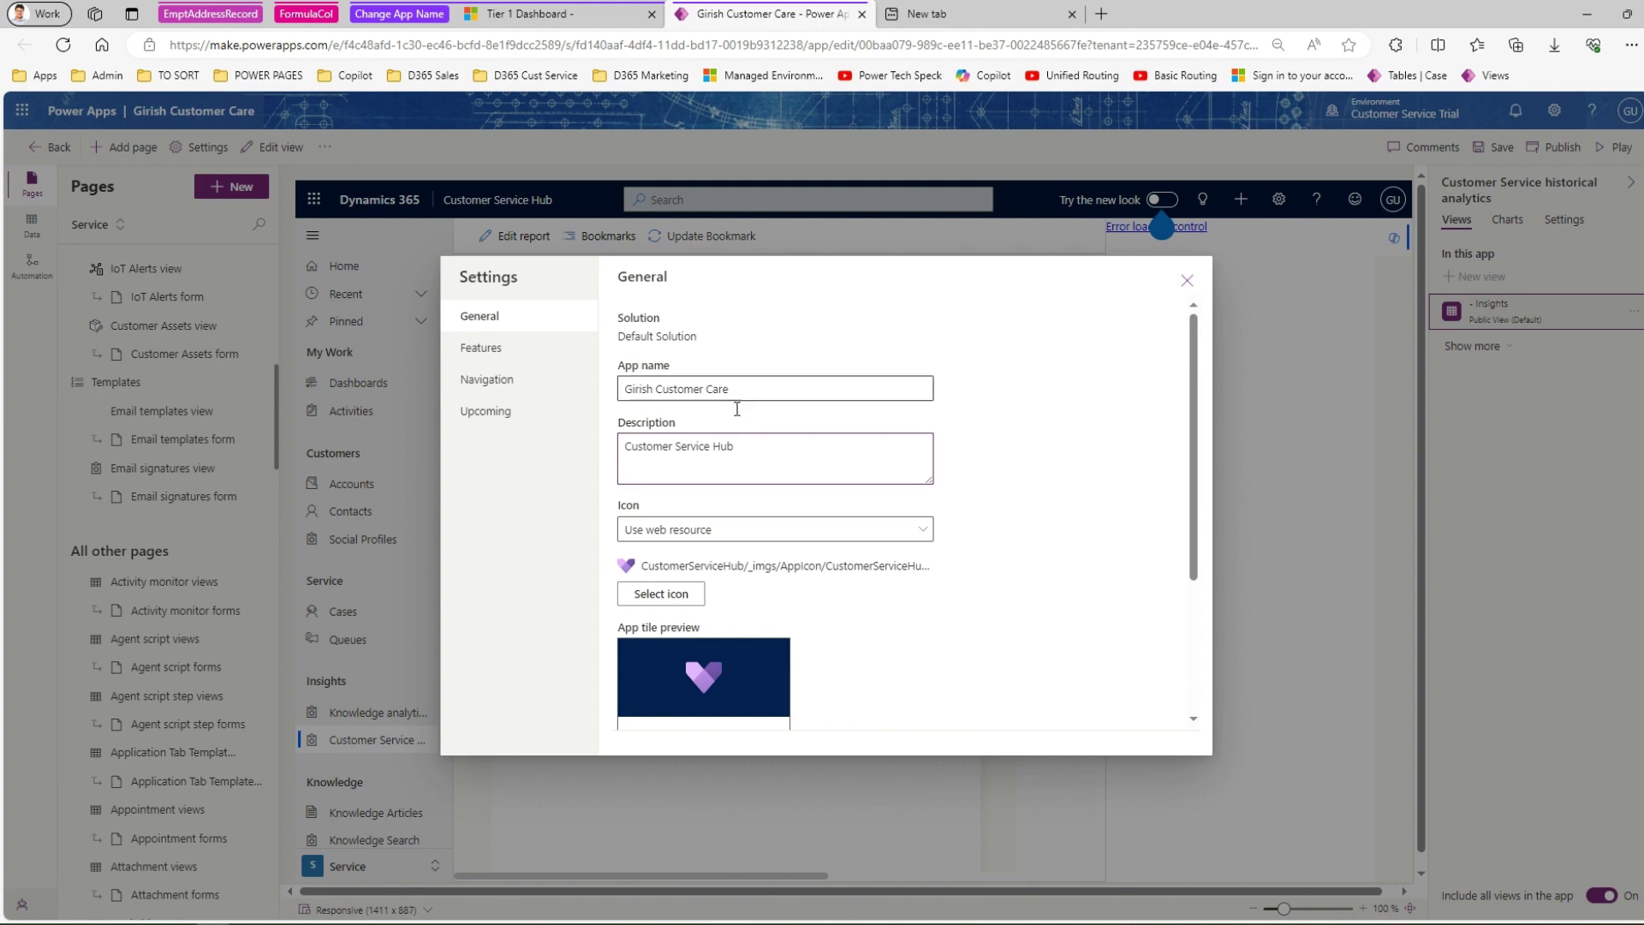
pyautogui.hotkey('ctrl', 'a')
pyautogui.write('C')
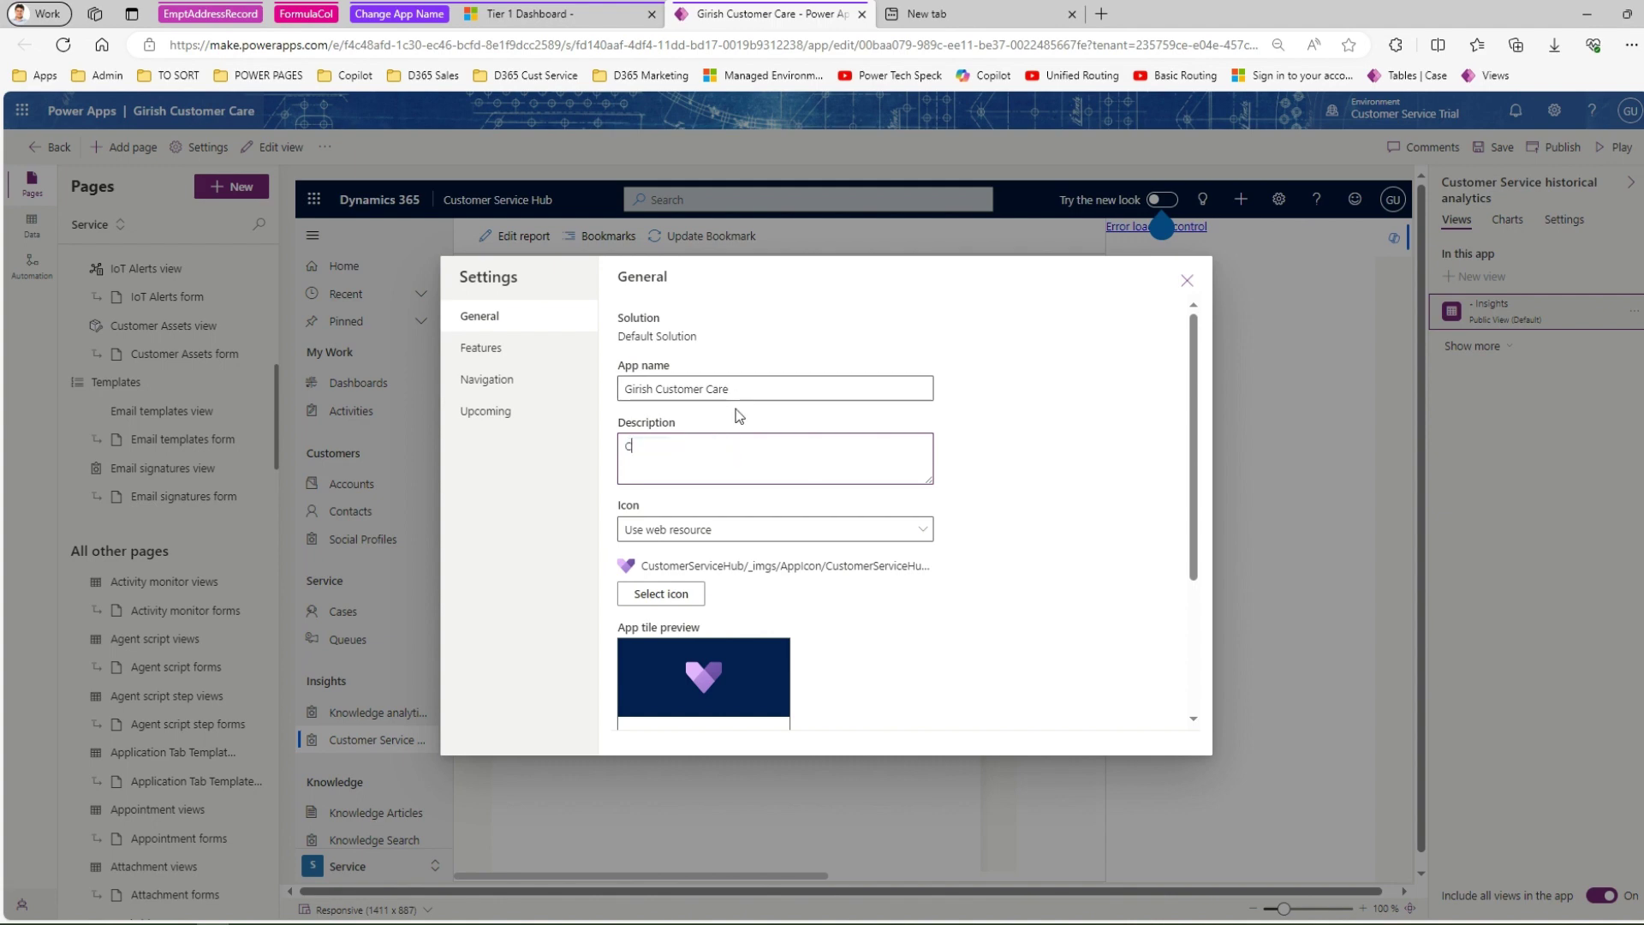
pyautogui.write('ustomer Care centre for resolving')
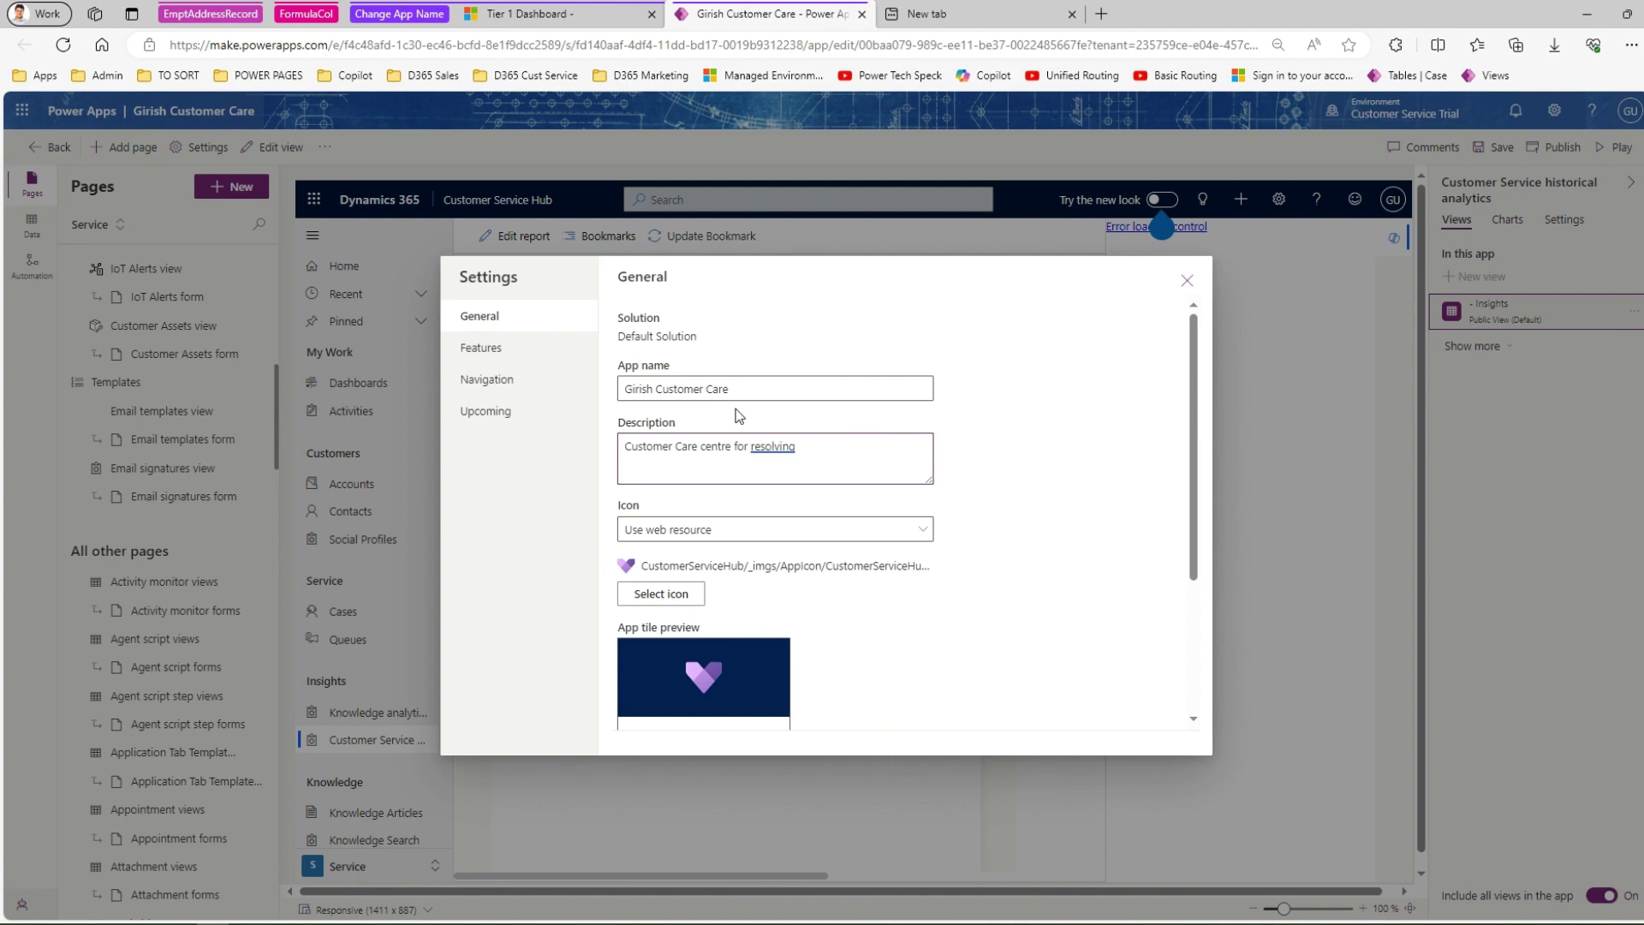
pyautogui.write(' Cte')
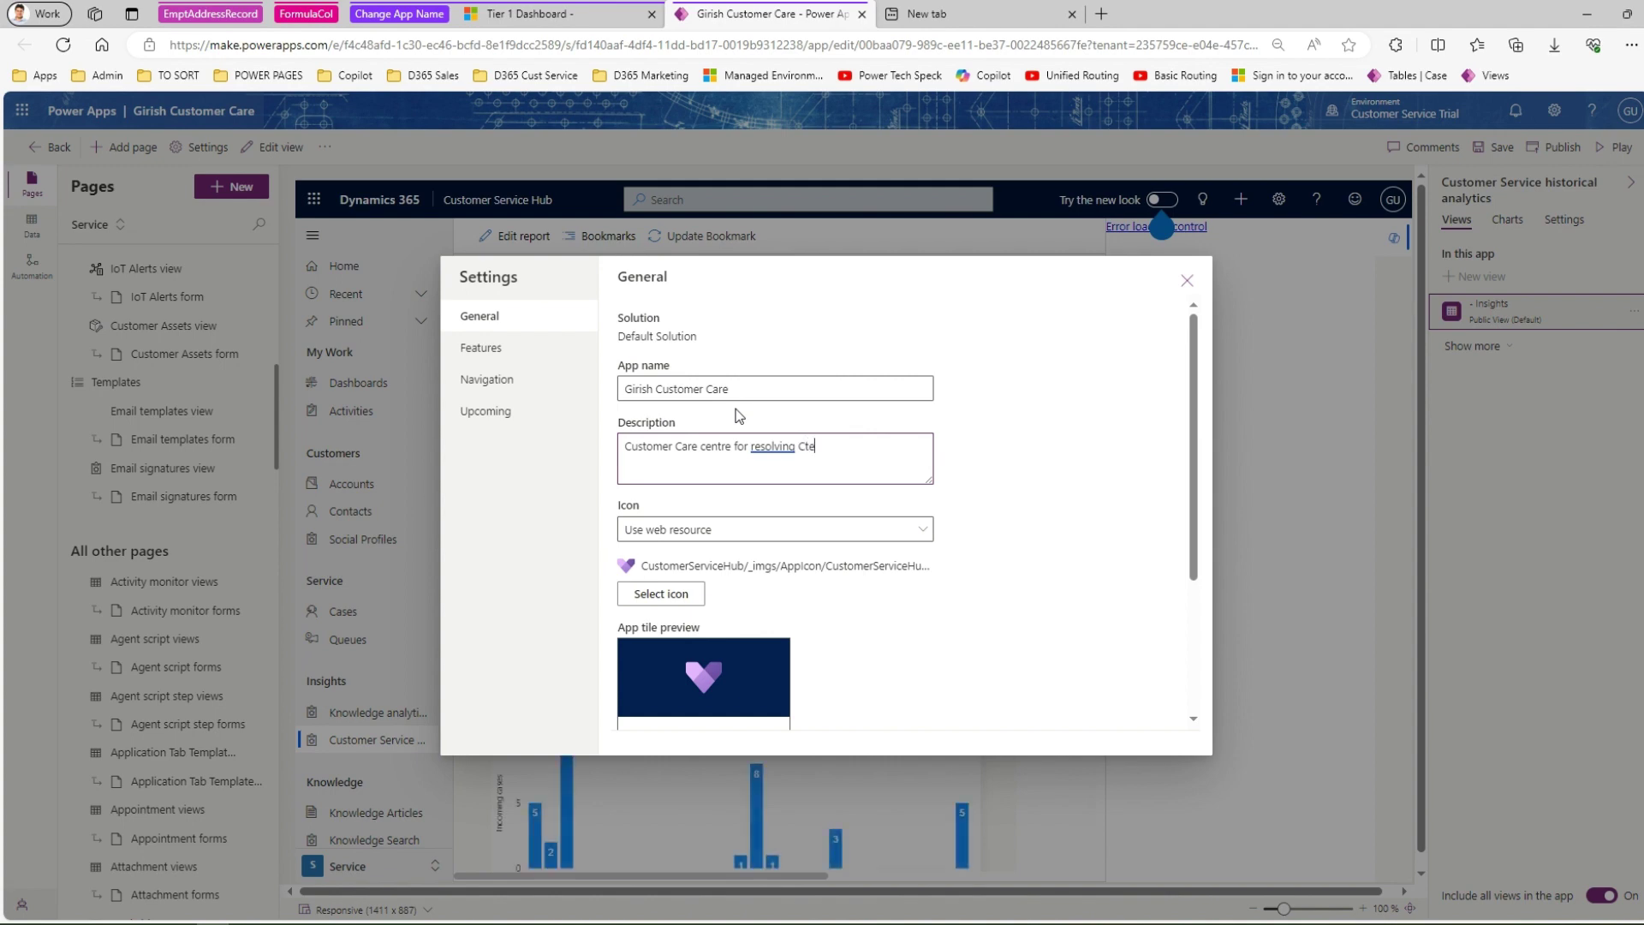
pyautogui.write(' c')
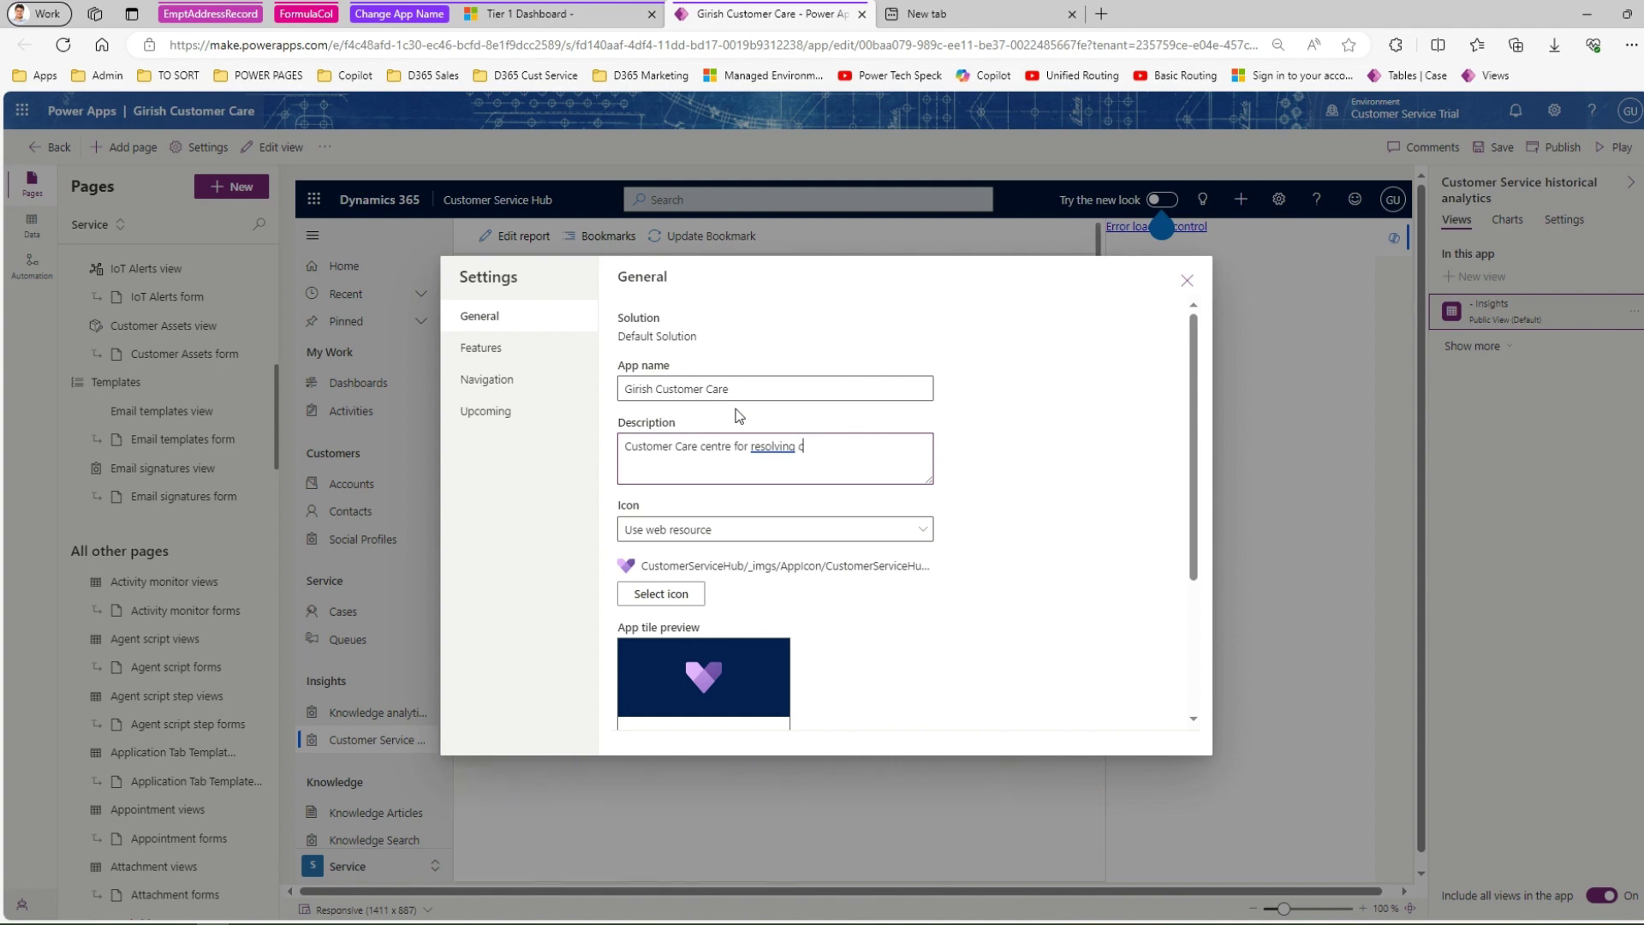
pyautogui.press('Tab')
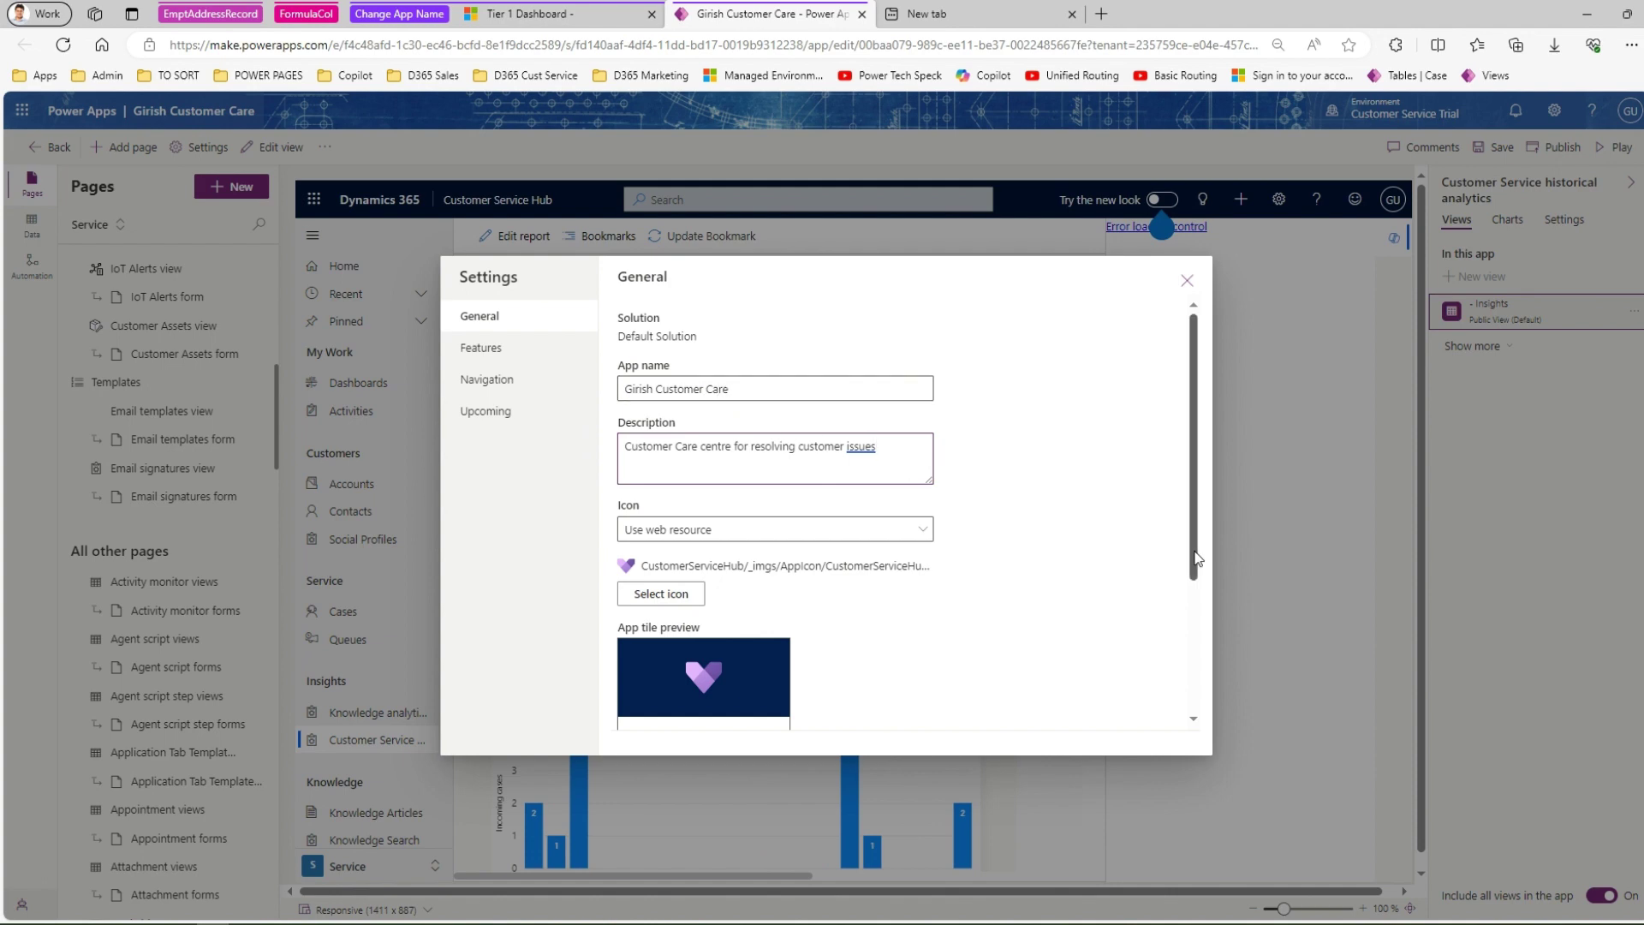
pyautogui.scroll(-3, 1196, 558)
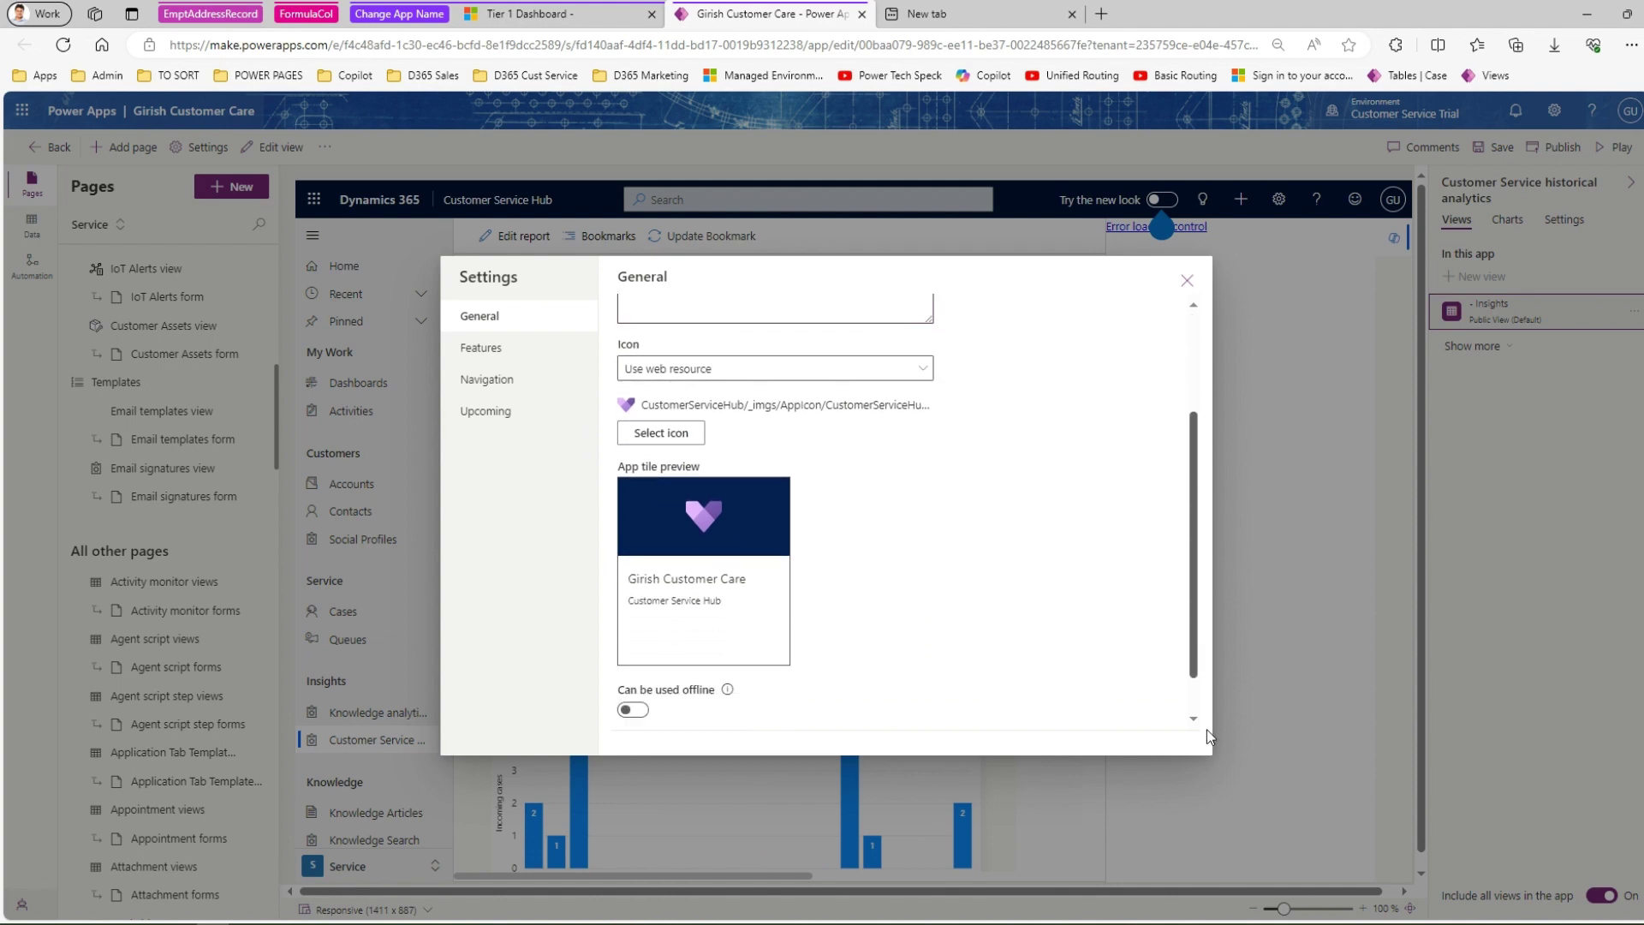
pyautogui.scroll(3, 1207, 735)
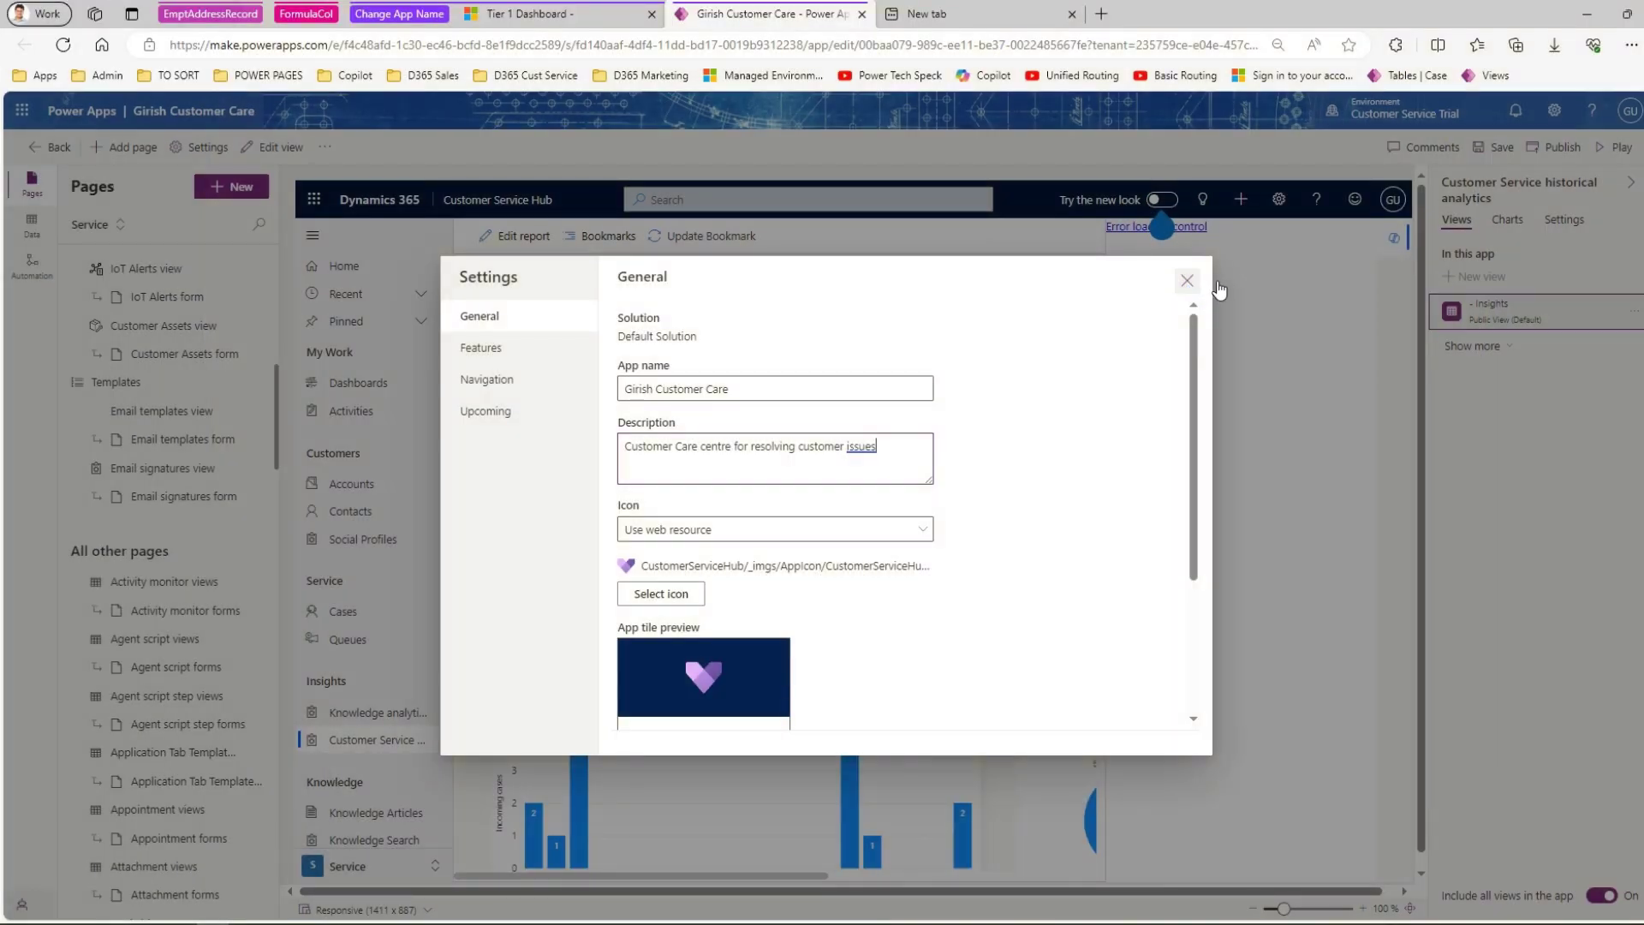
# Step: Close the app settings, then save and publish the app
pyautogui.click(1187, 281)
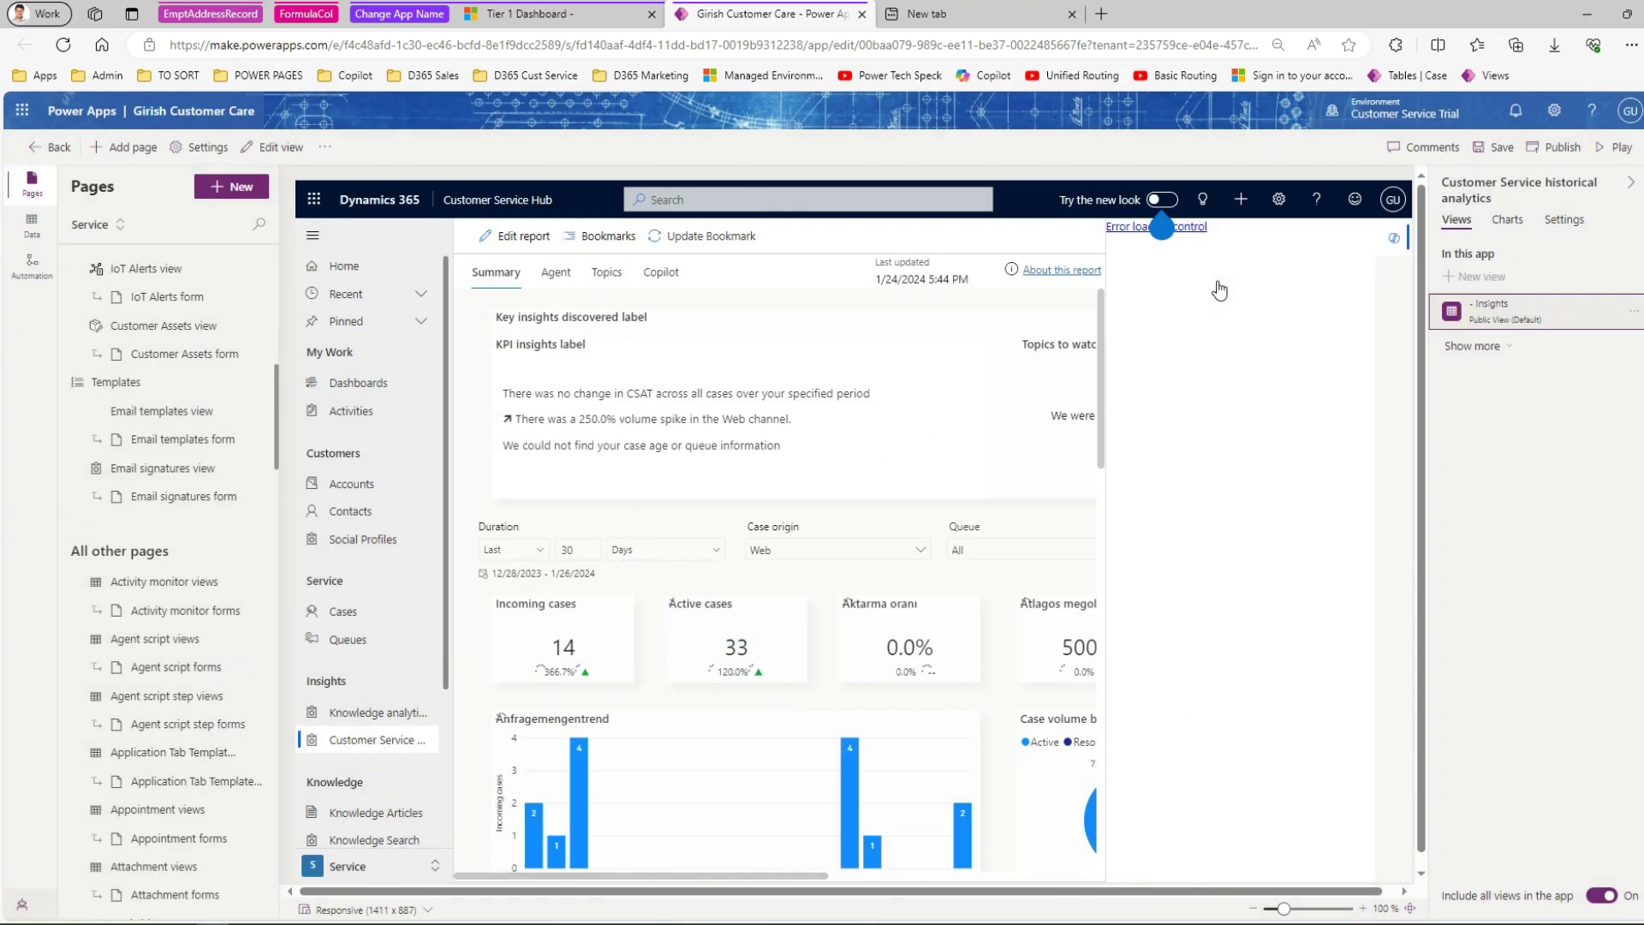
pyautogui.click(1494, 151)
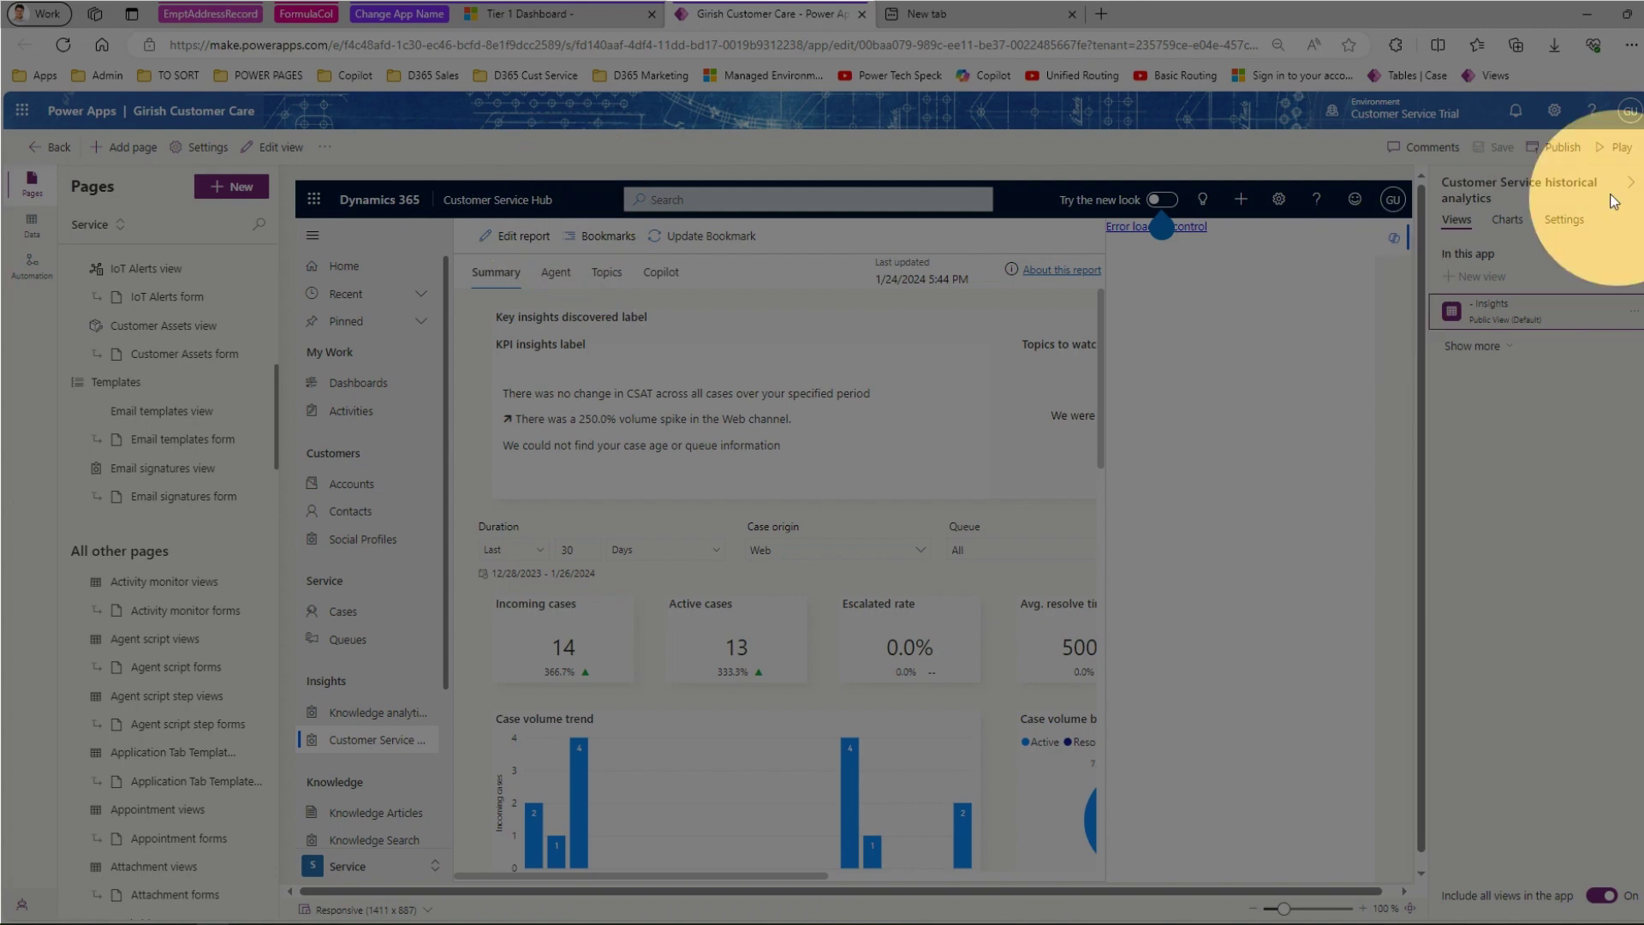
pyautogui.click(1565, 152)
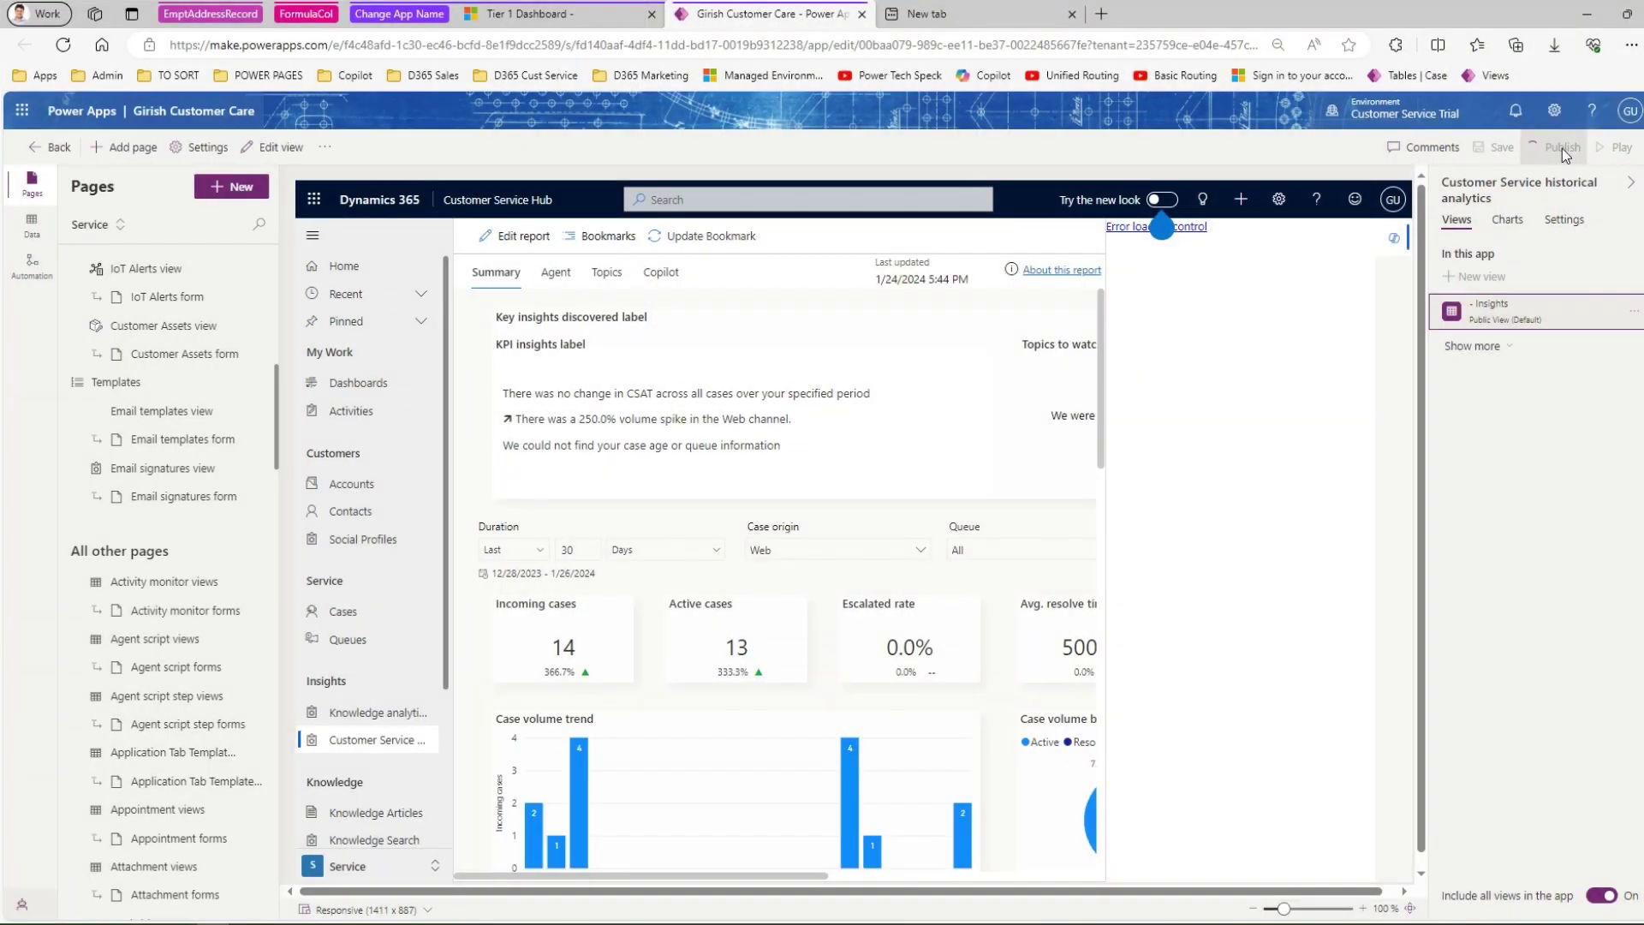
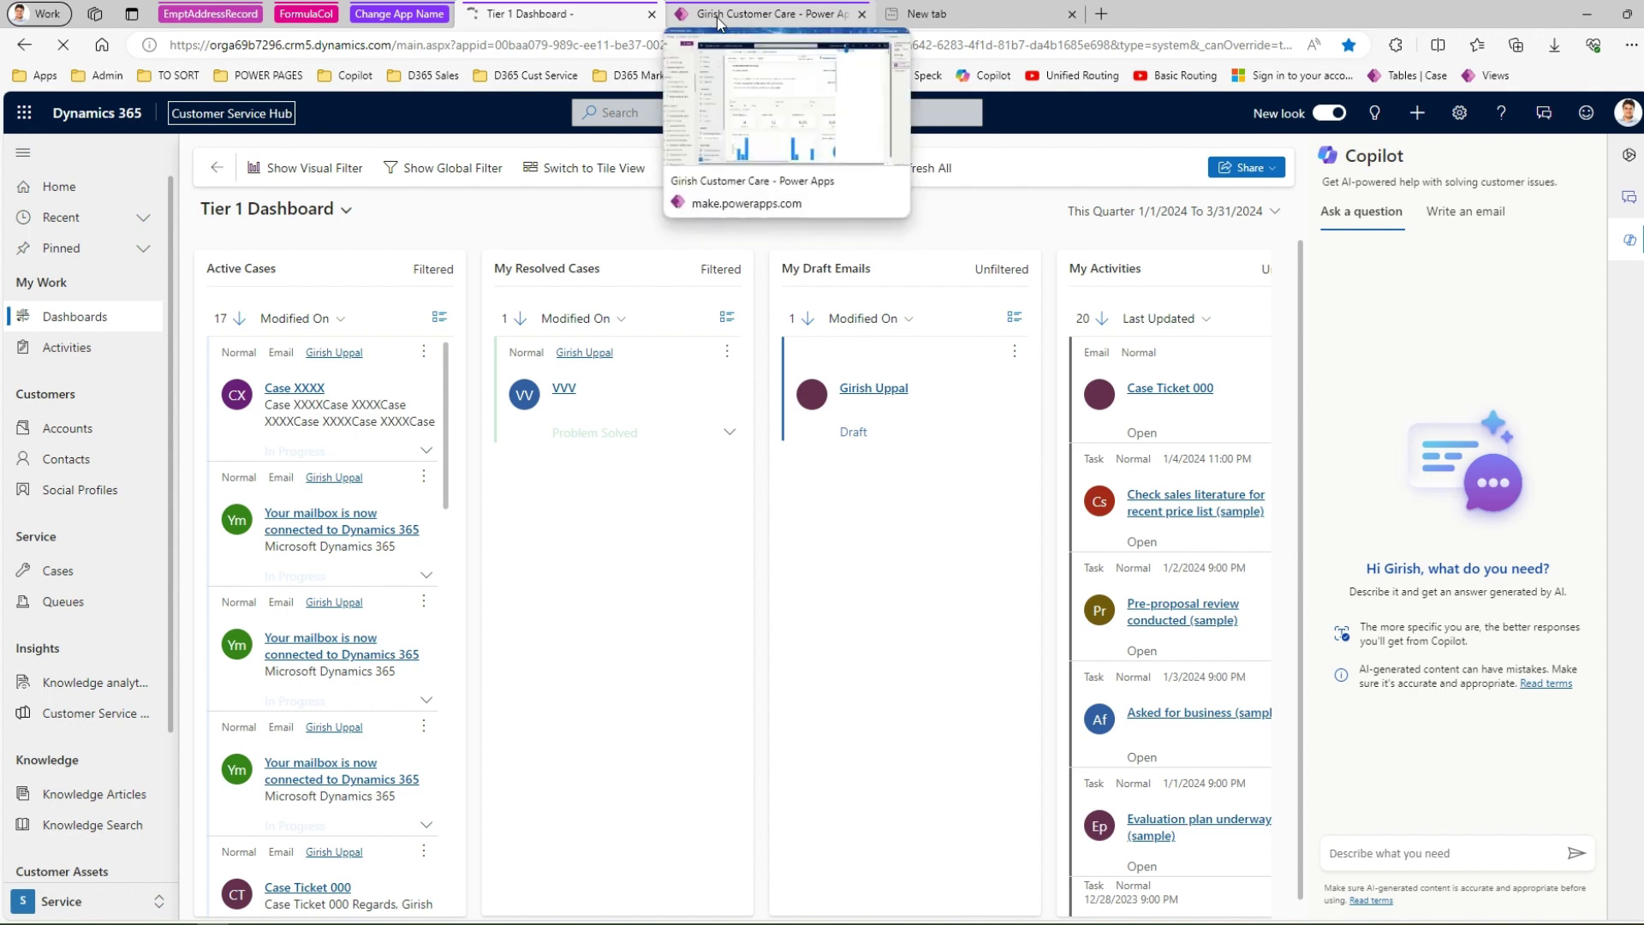
# Step: Switch back to the Dynamics 365 dashboard and open its app list to check the renamed app
pyautogui.click(718, 18)
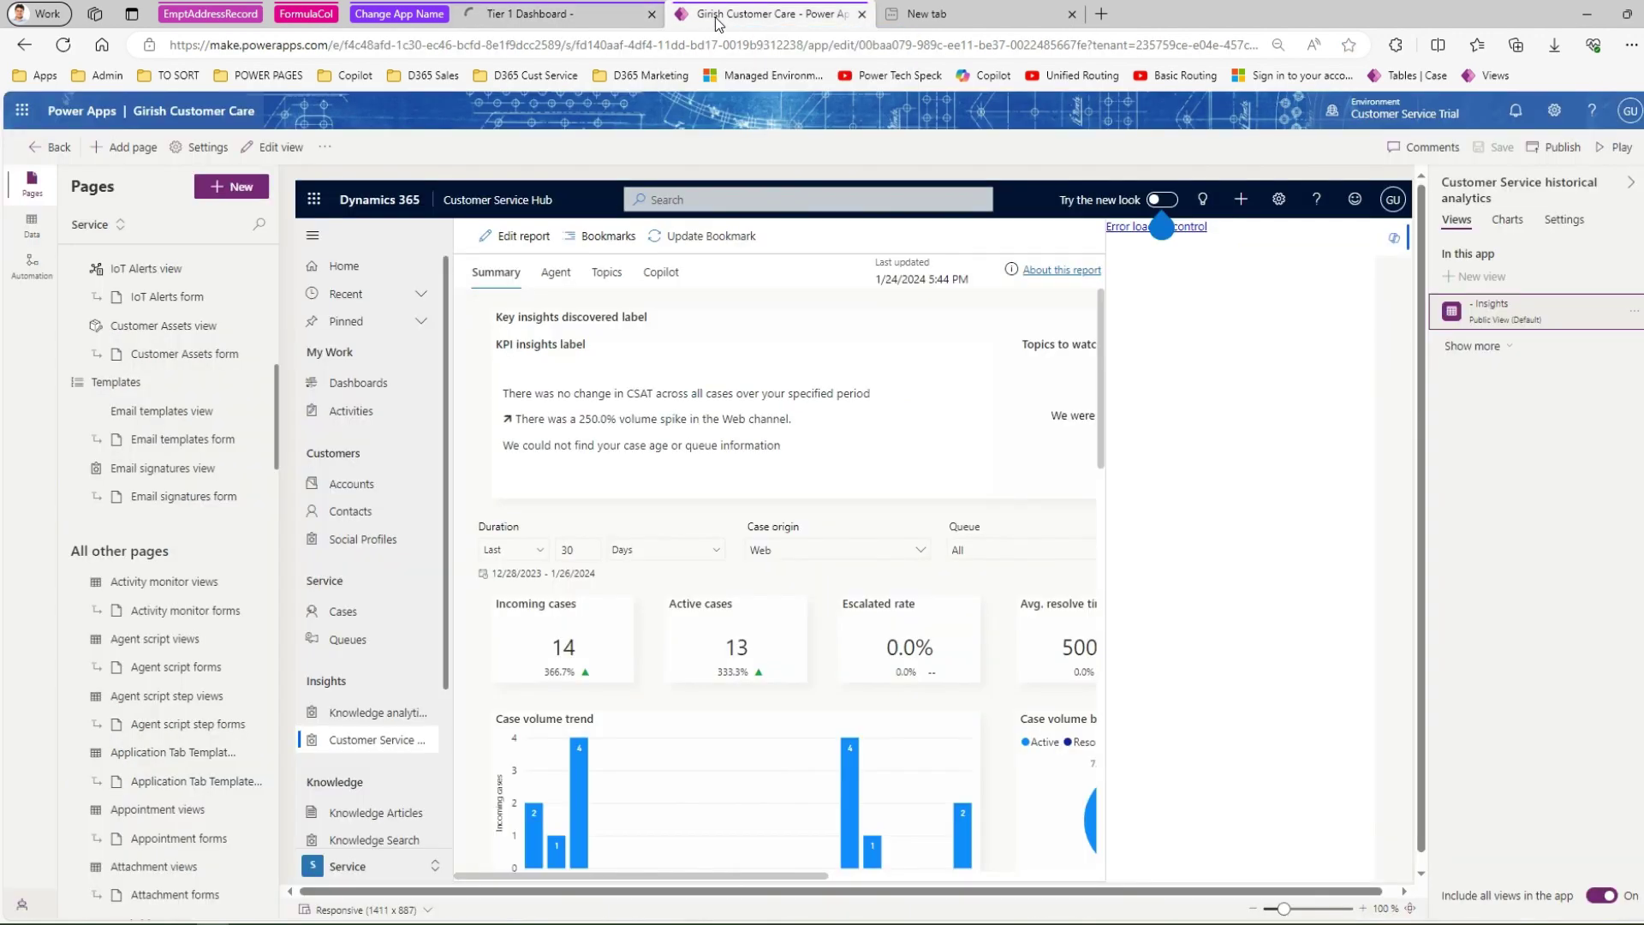
pyautogui.click(561, 17)
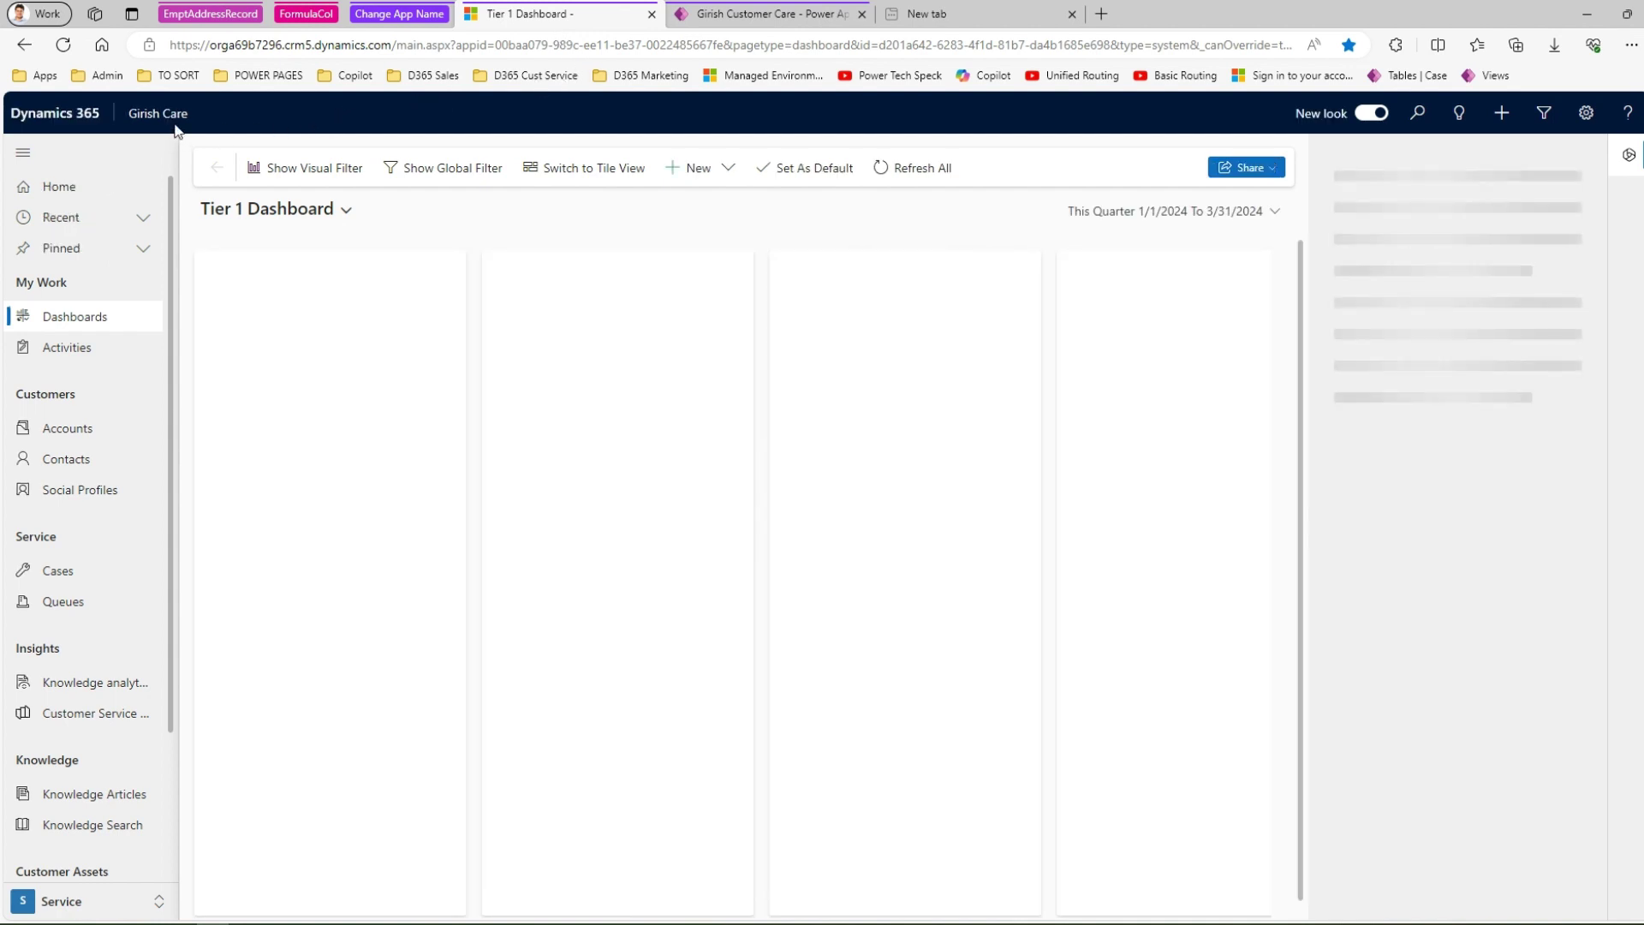
pyautogui.click(157, 118)
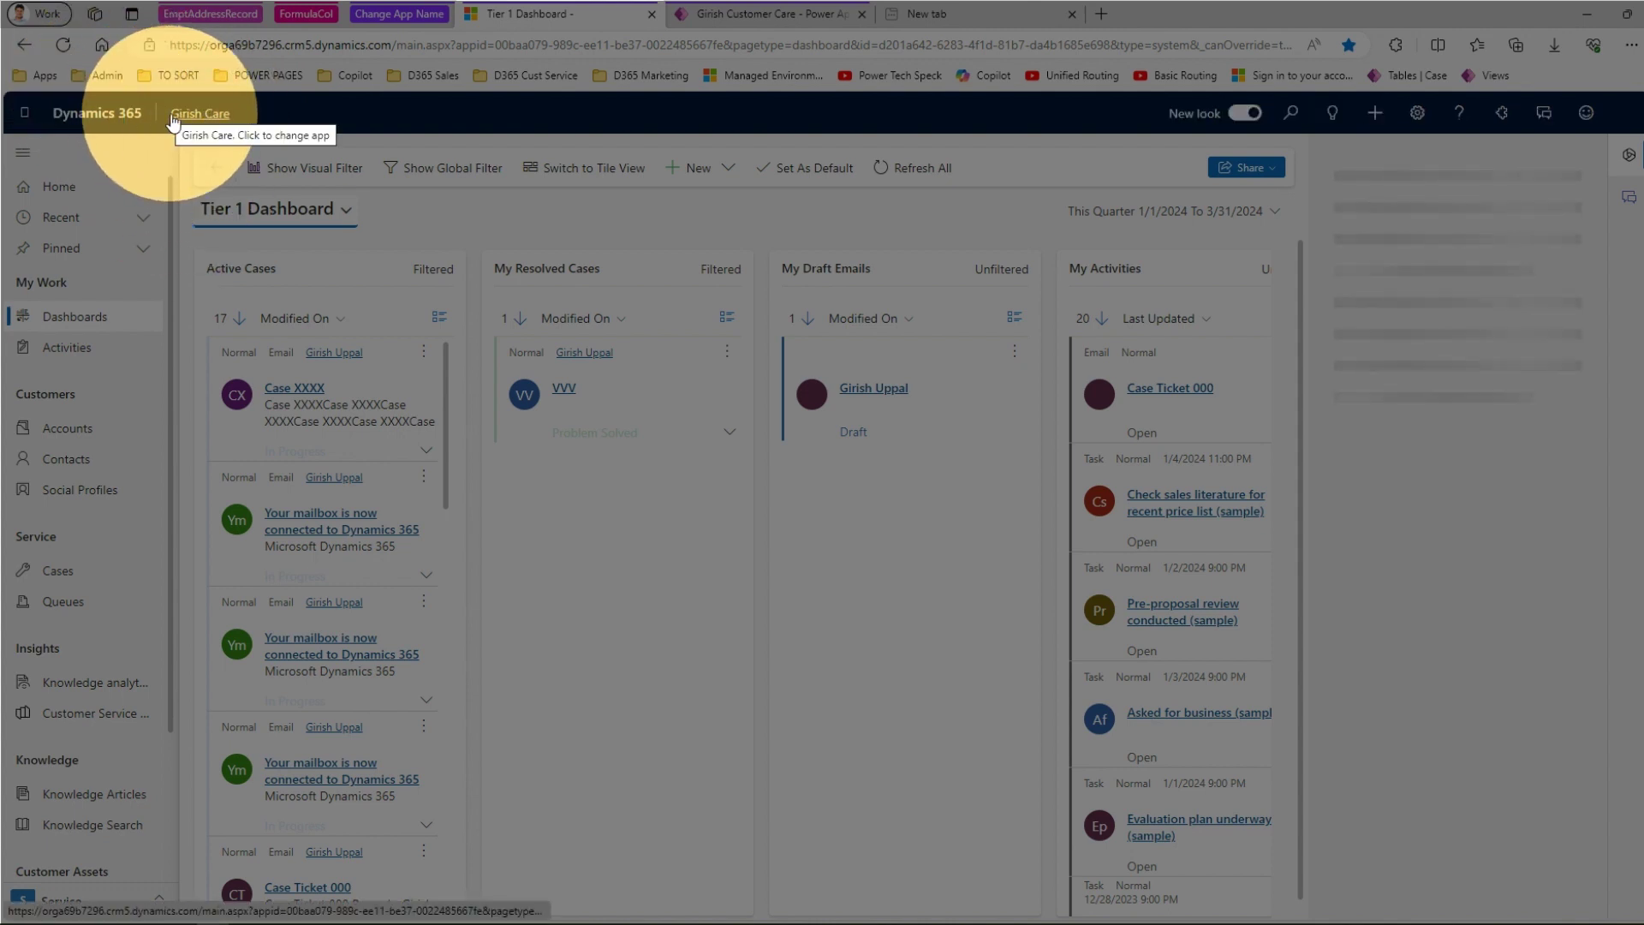
pyautogui.click(205, 120)
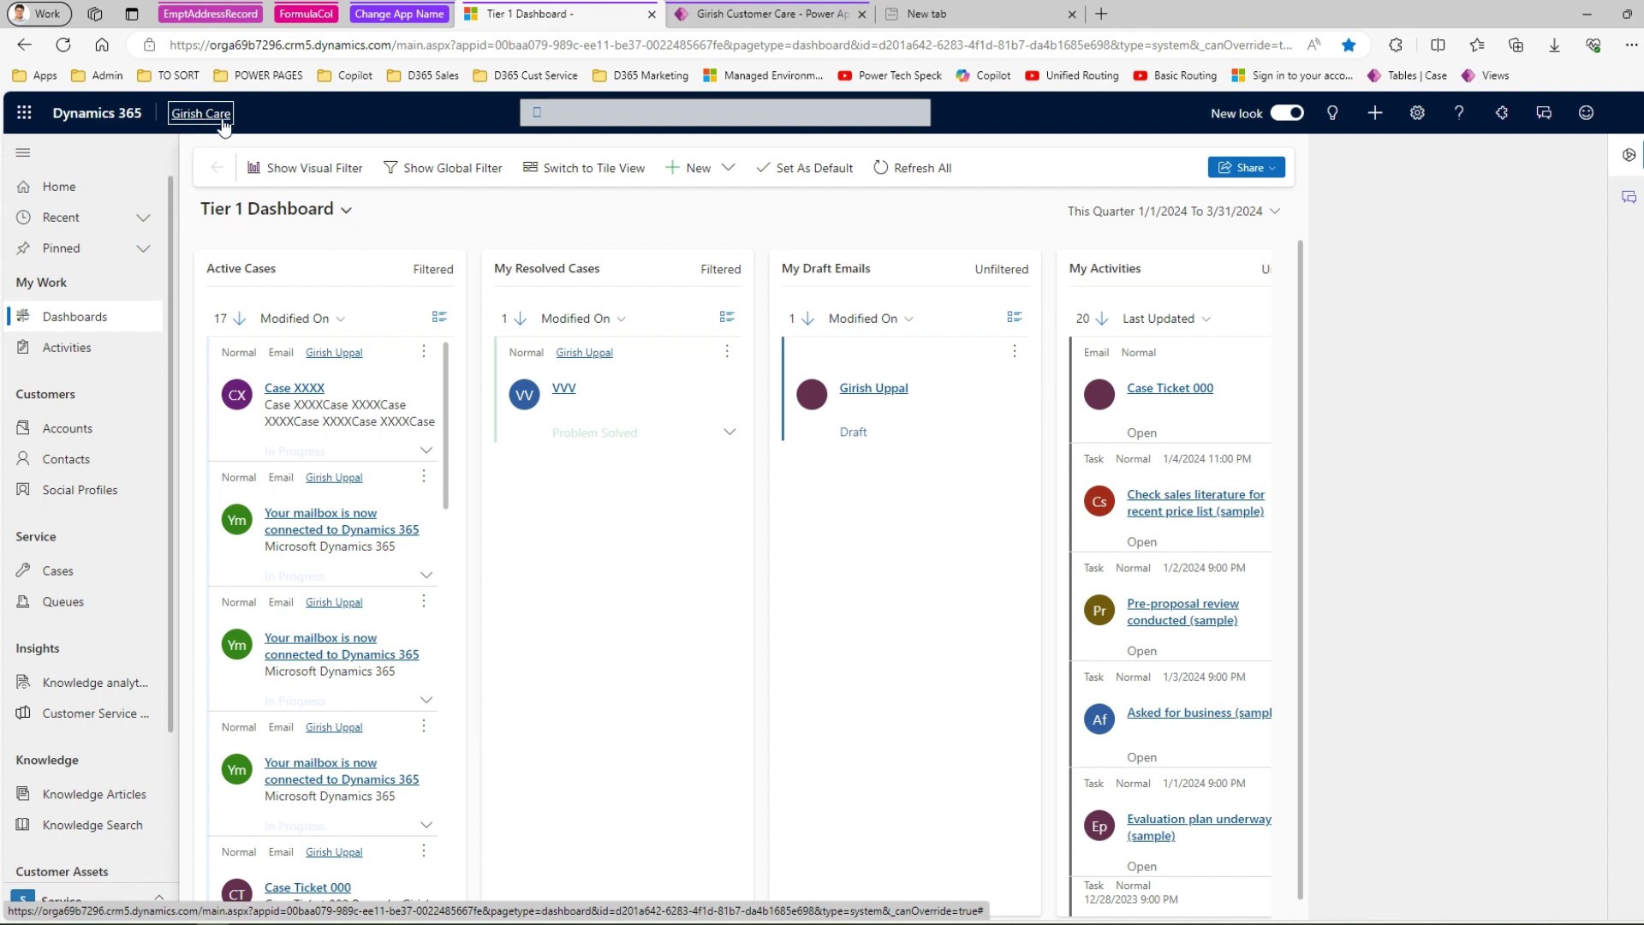
pyautogui.click(206, 120)
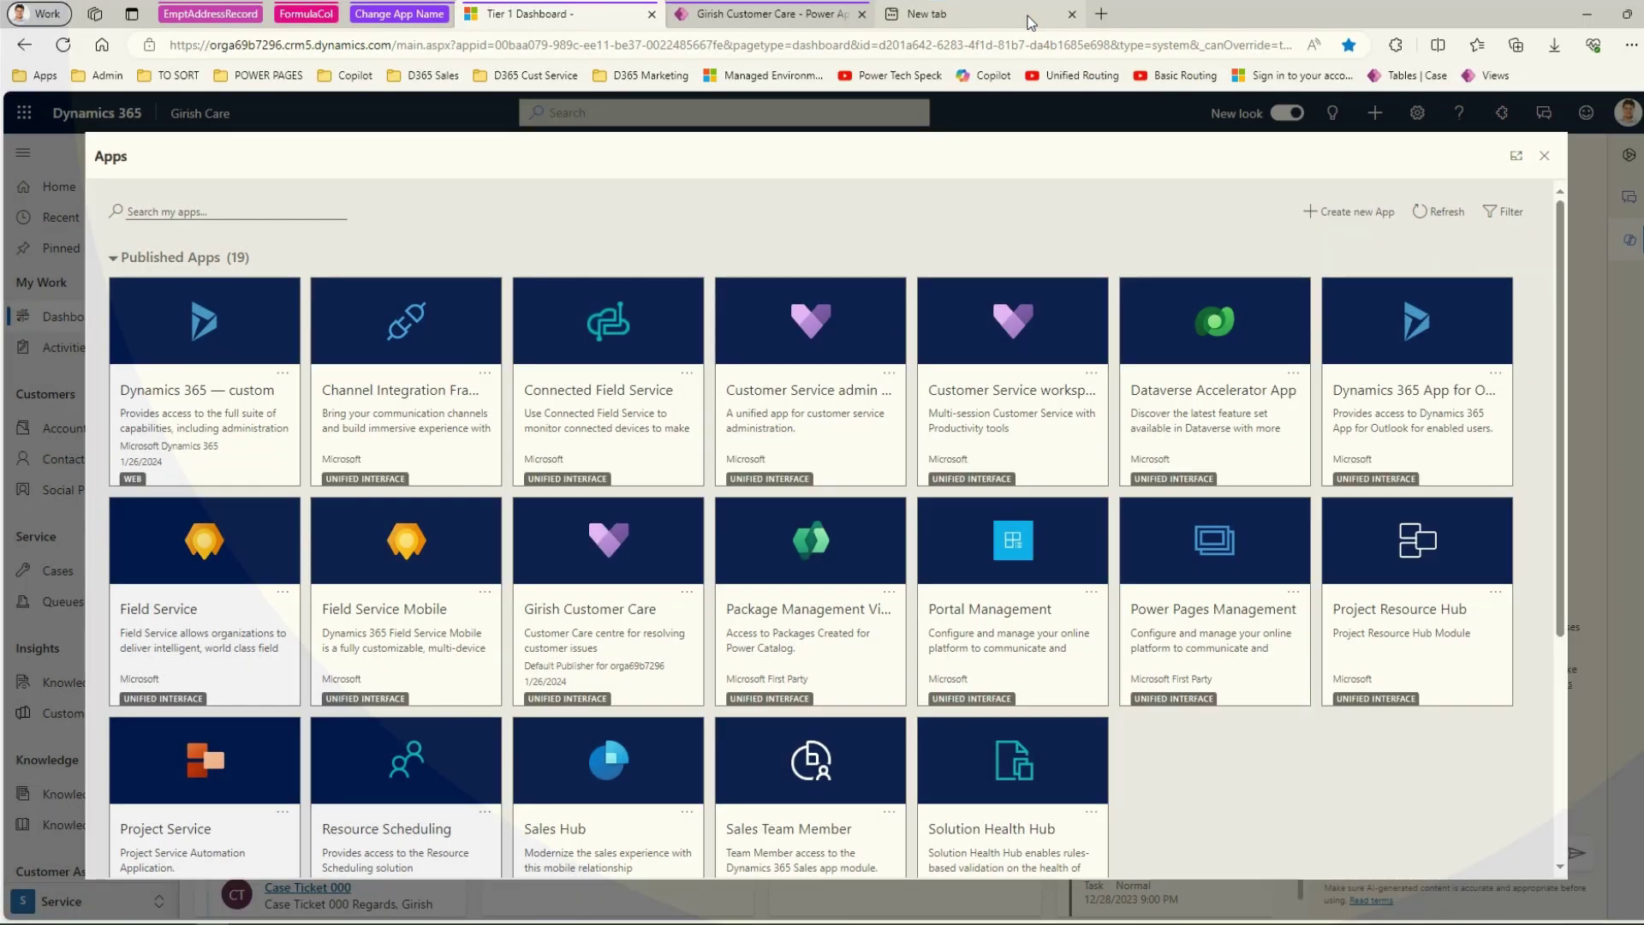
# Step: Open the Power Apps maker portal in the empty browser tab
pyautogui.click(985, 13)
pyautogui.click(36, 76)
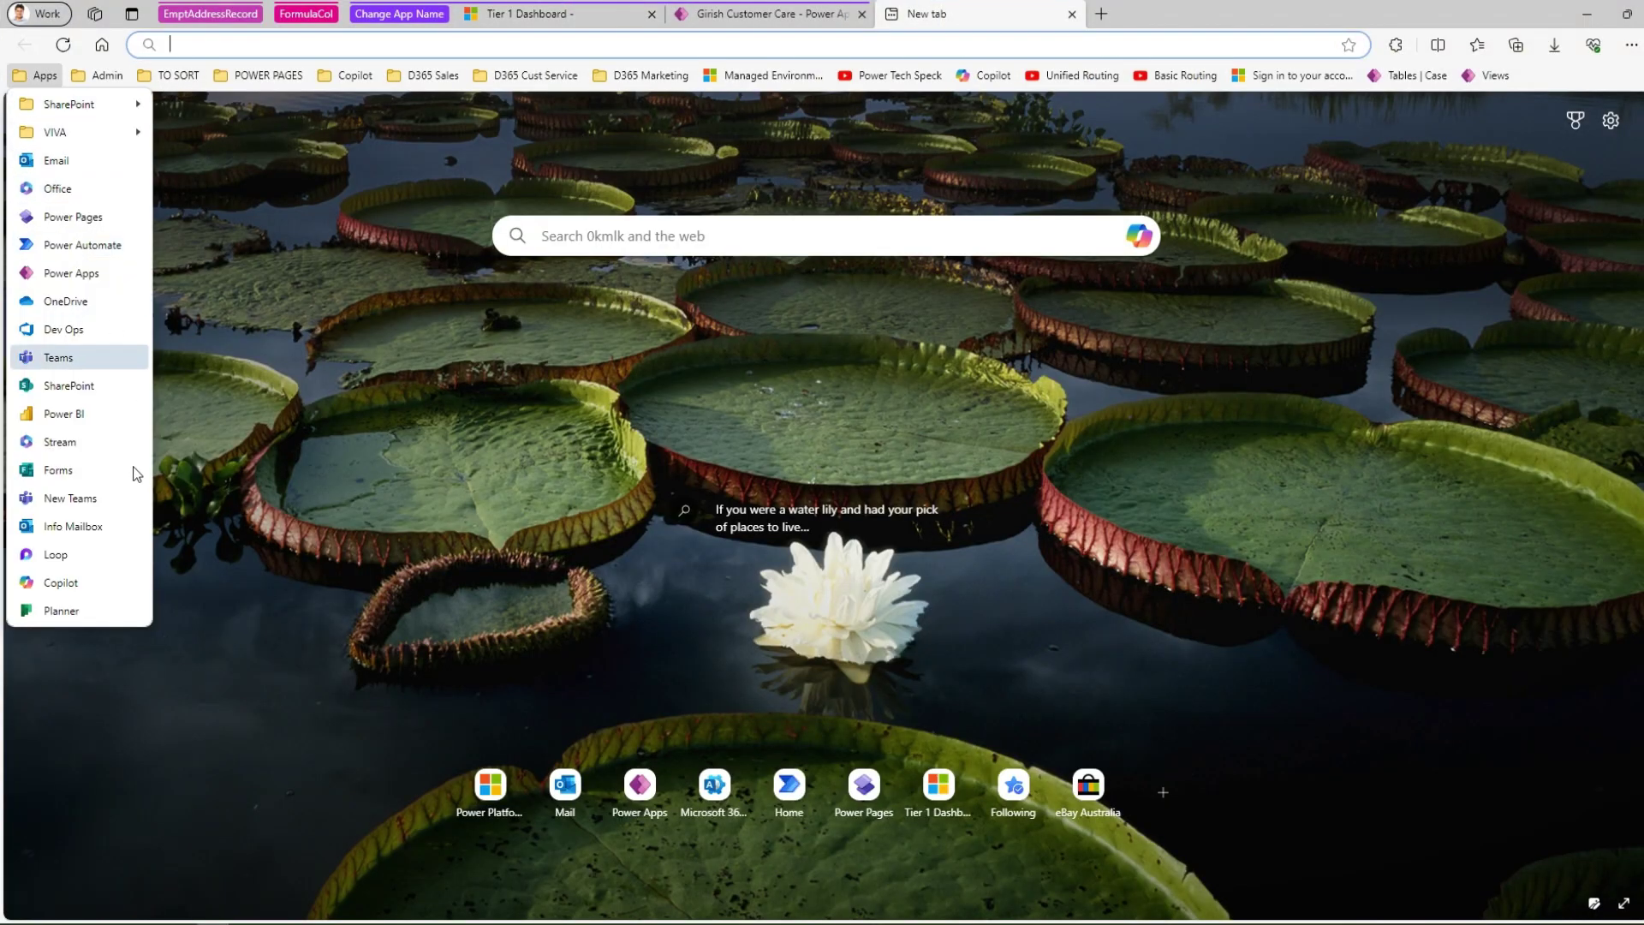
pyautogui.click(101, 273)
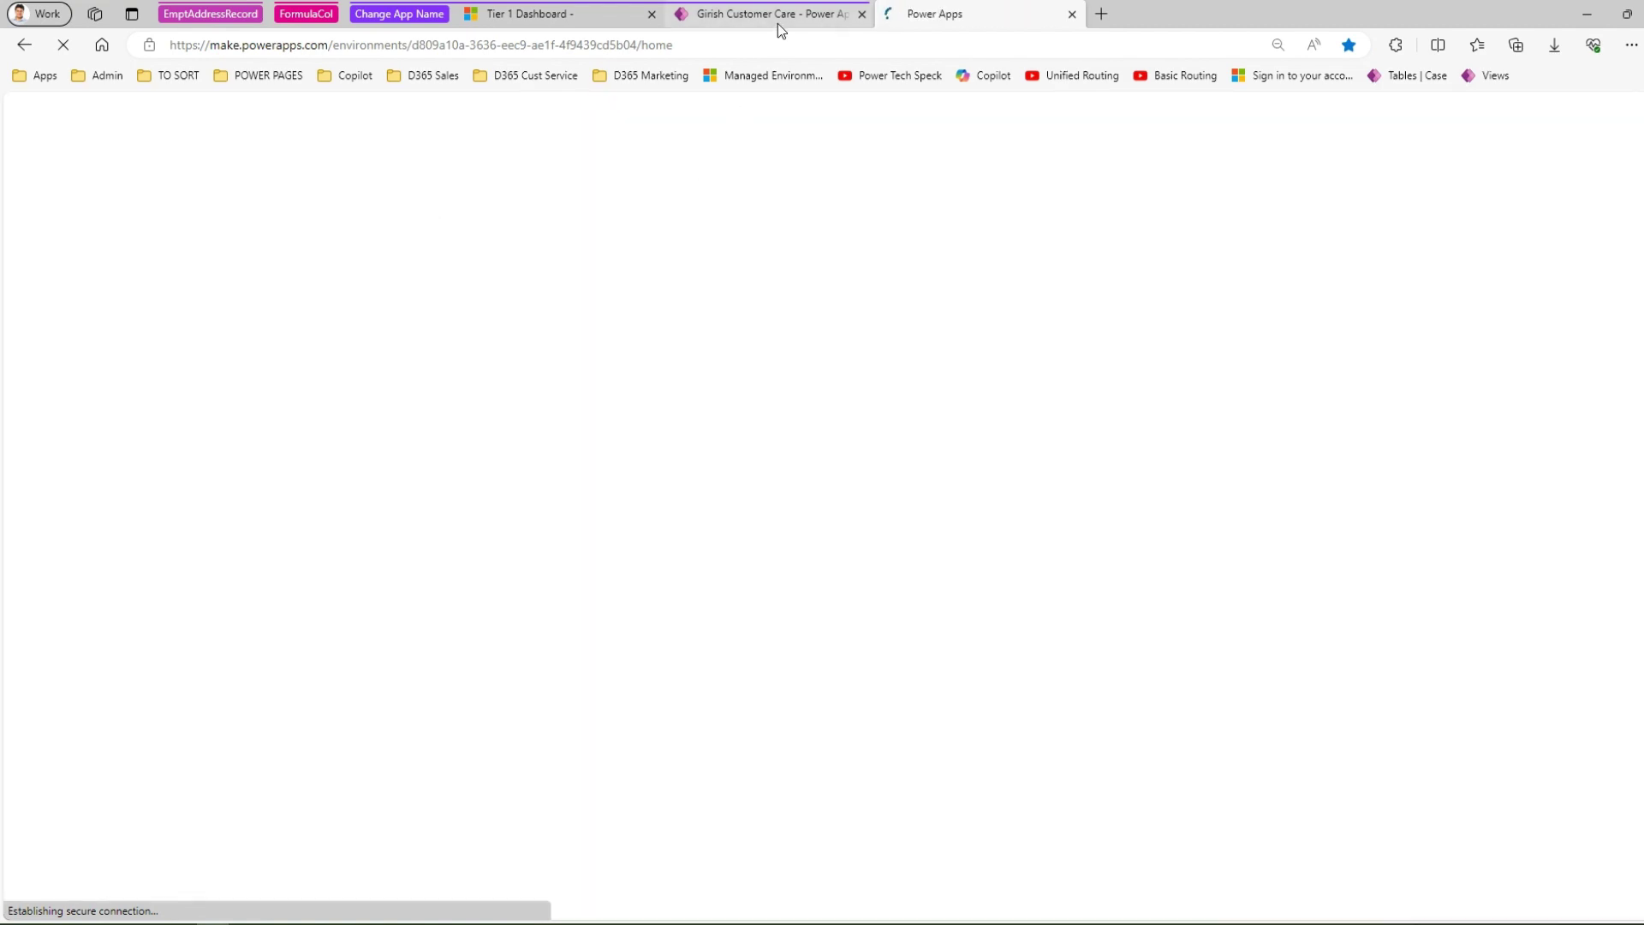
pyautogui.moveTo(778, 23)
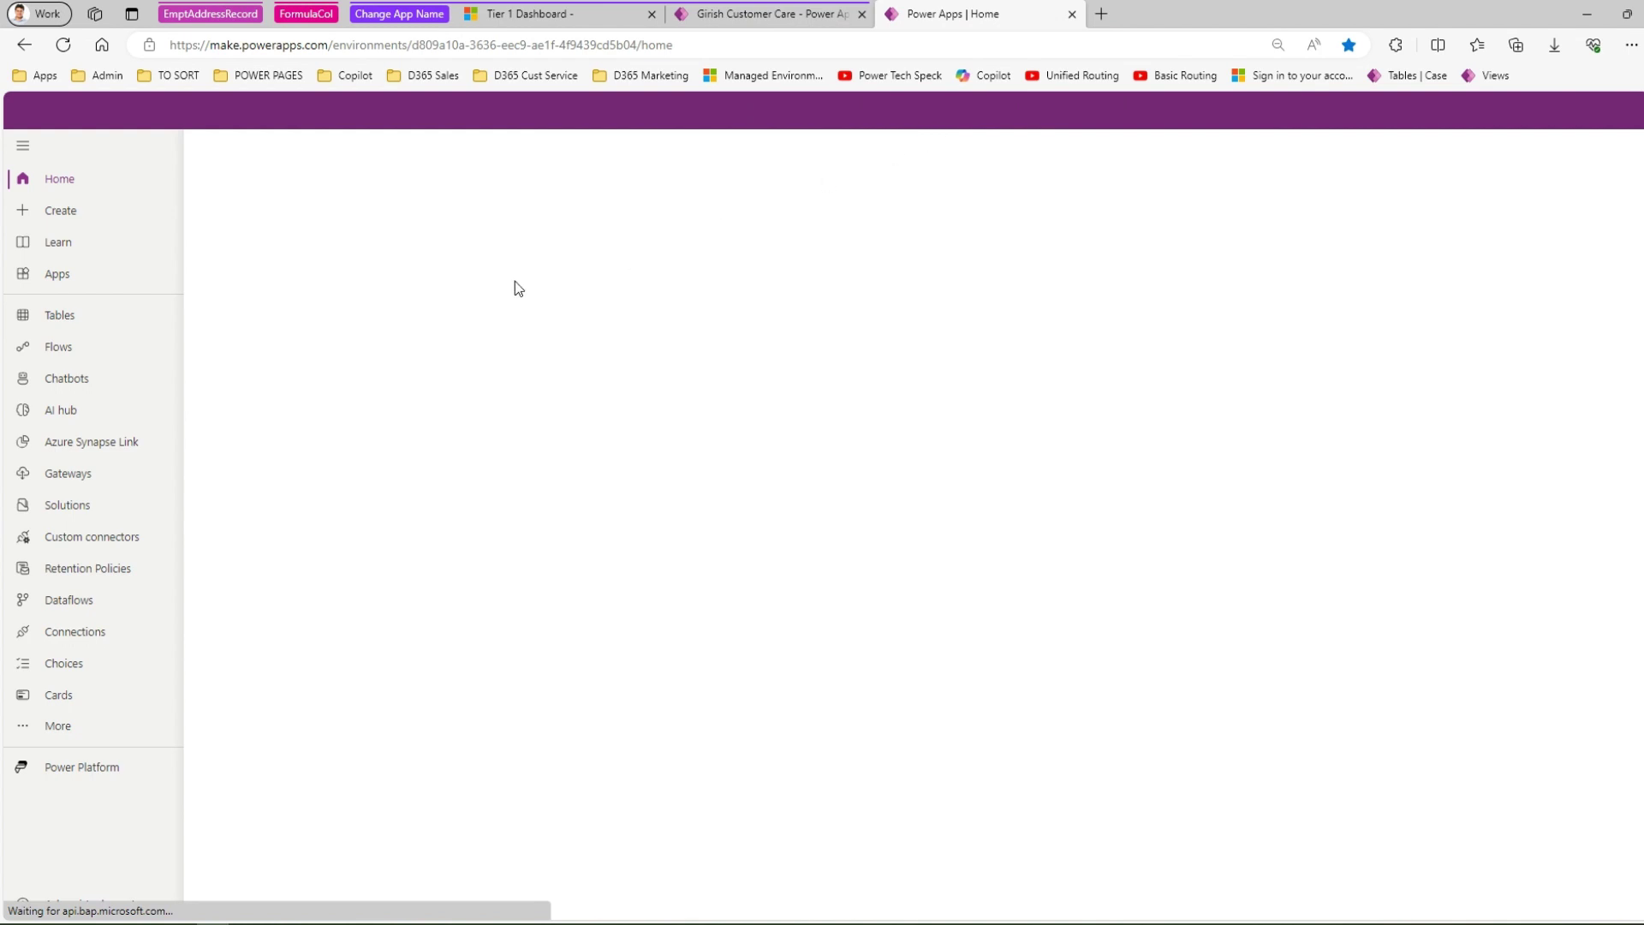
pyautogui.click(131, 283)
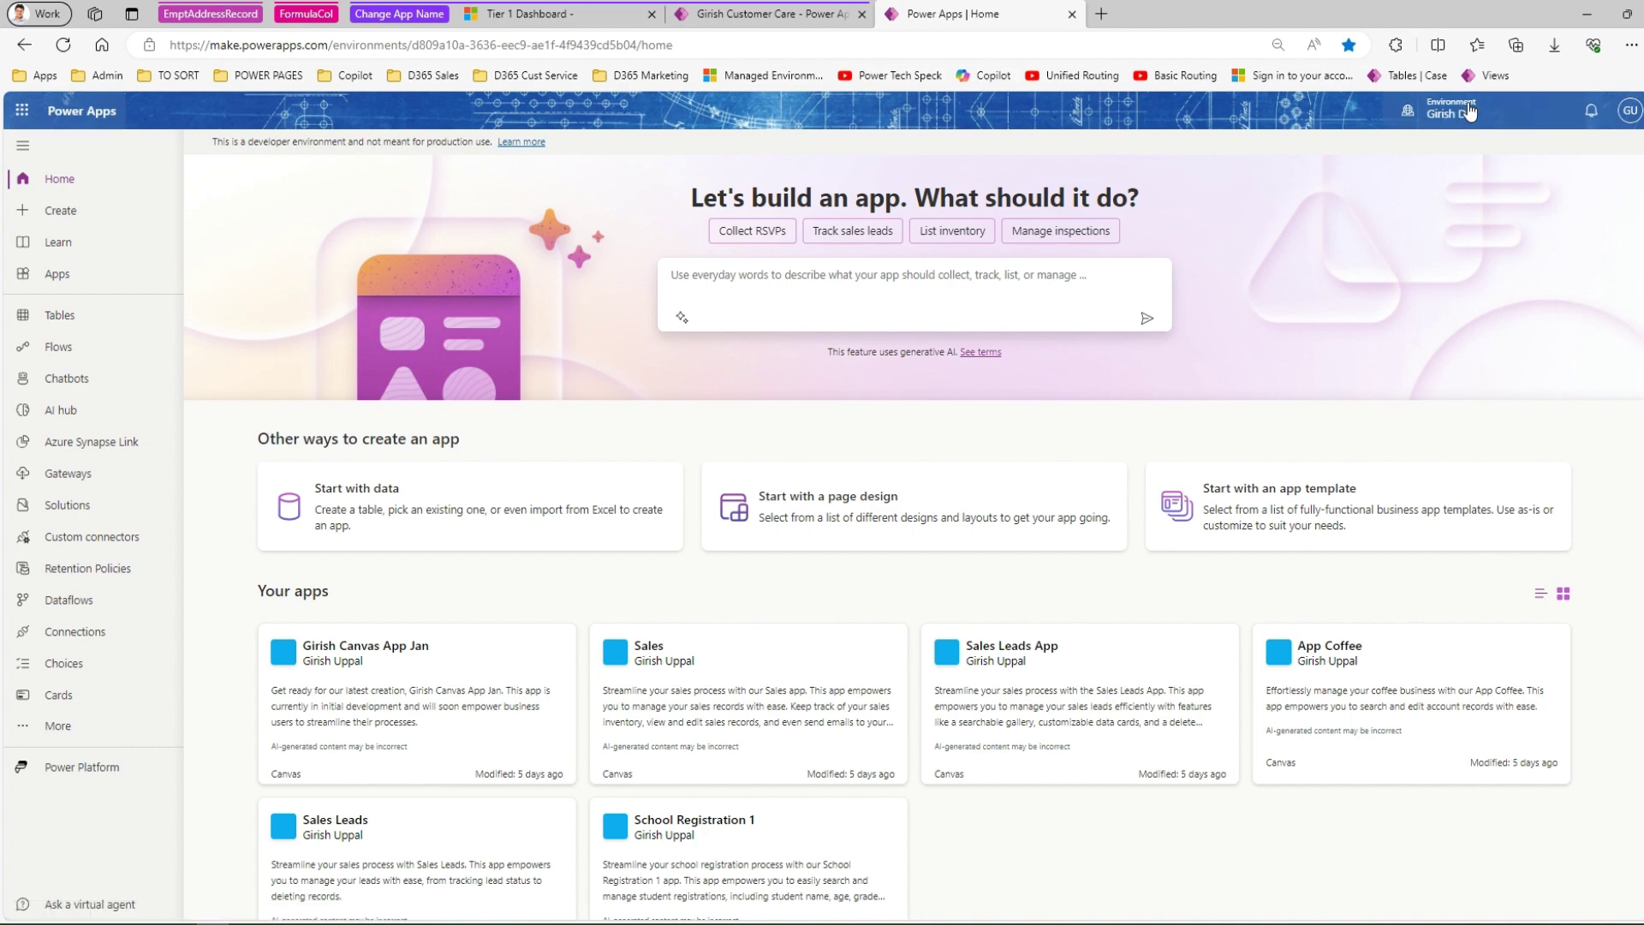
# Step: Switch the environment to Customer Service Trial and display its apps
pyautogui.click(1467, 112)
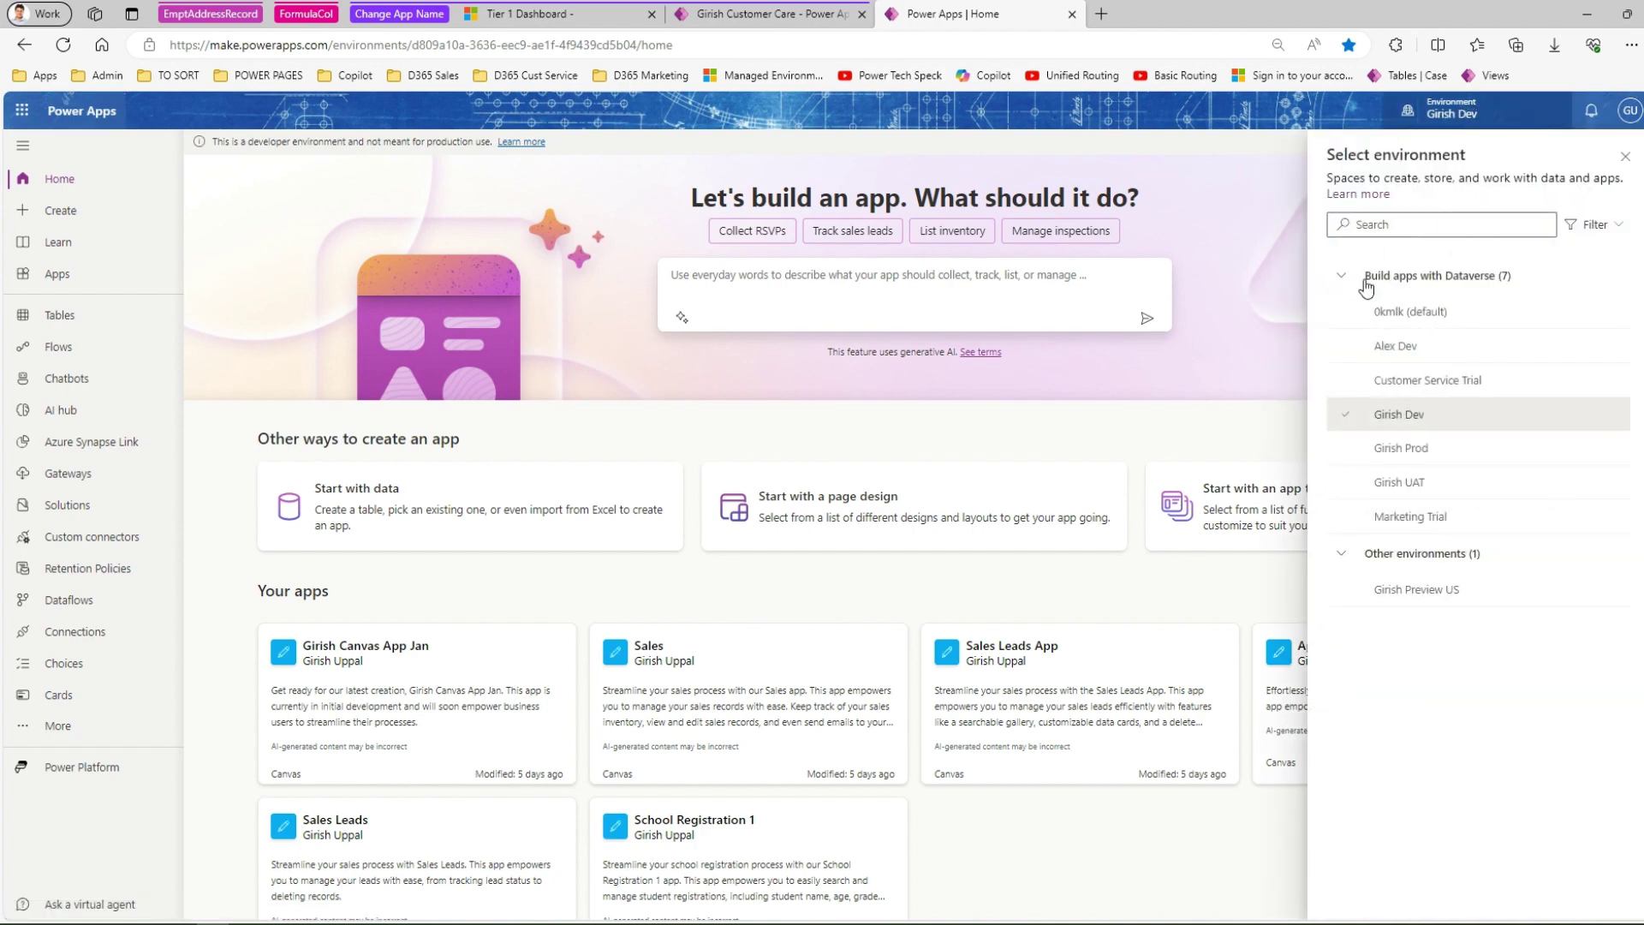
pyautogui.click(1407, 387)
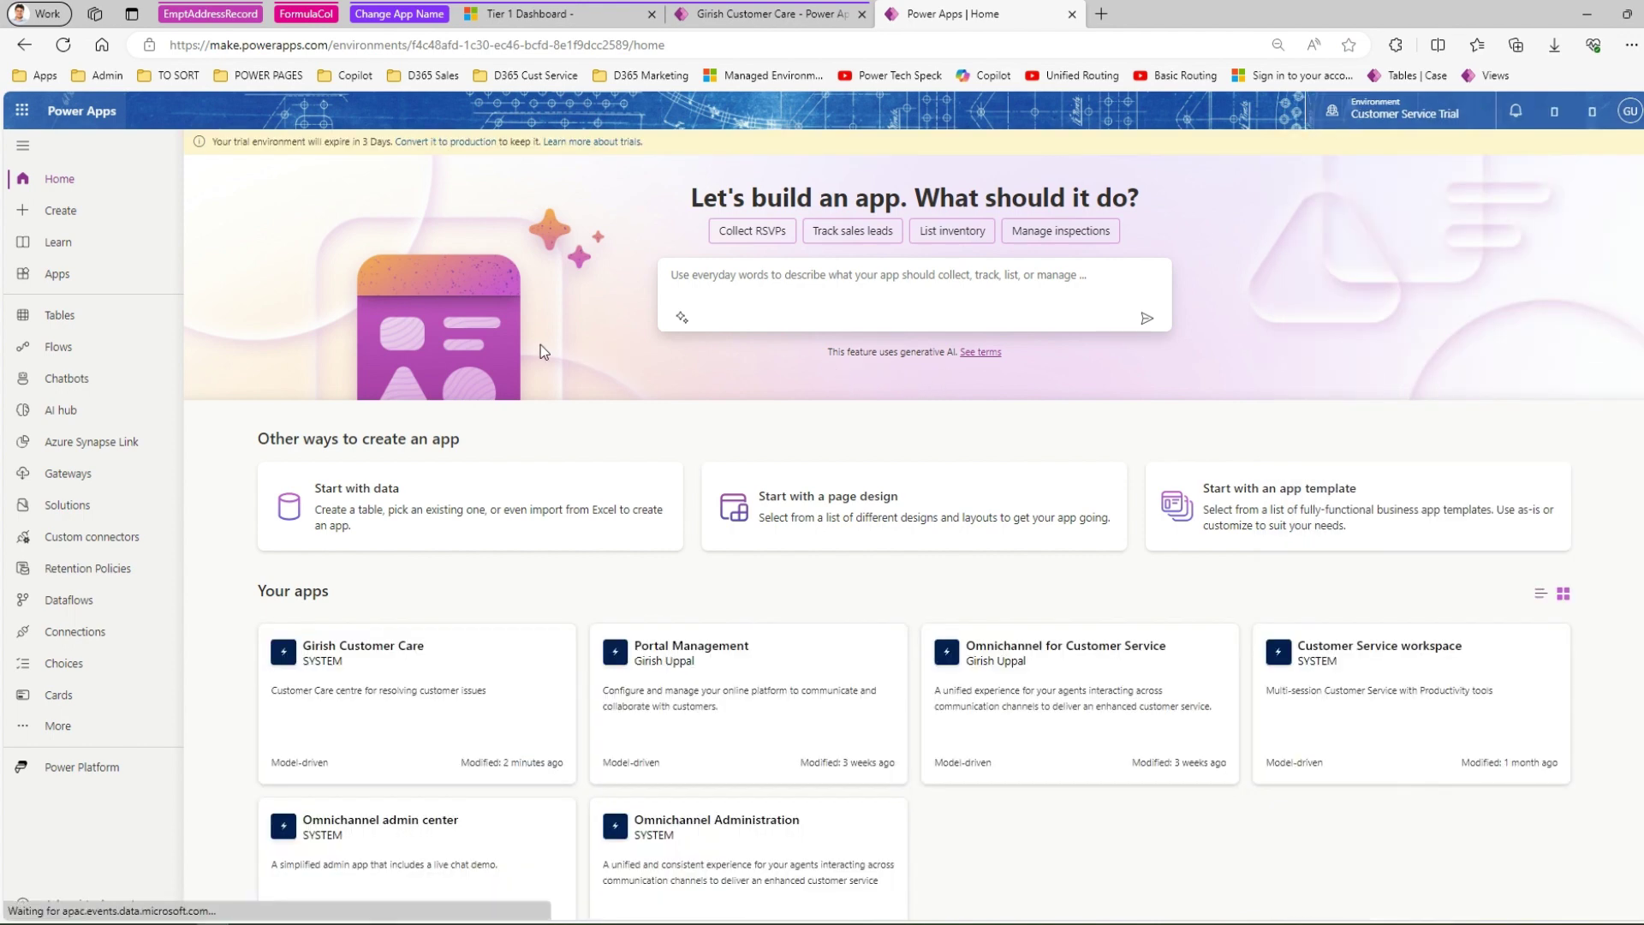
pyautogui.click(91, 279)
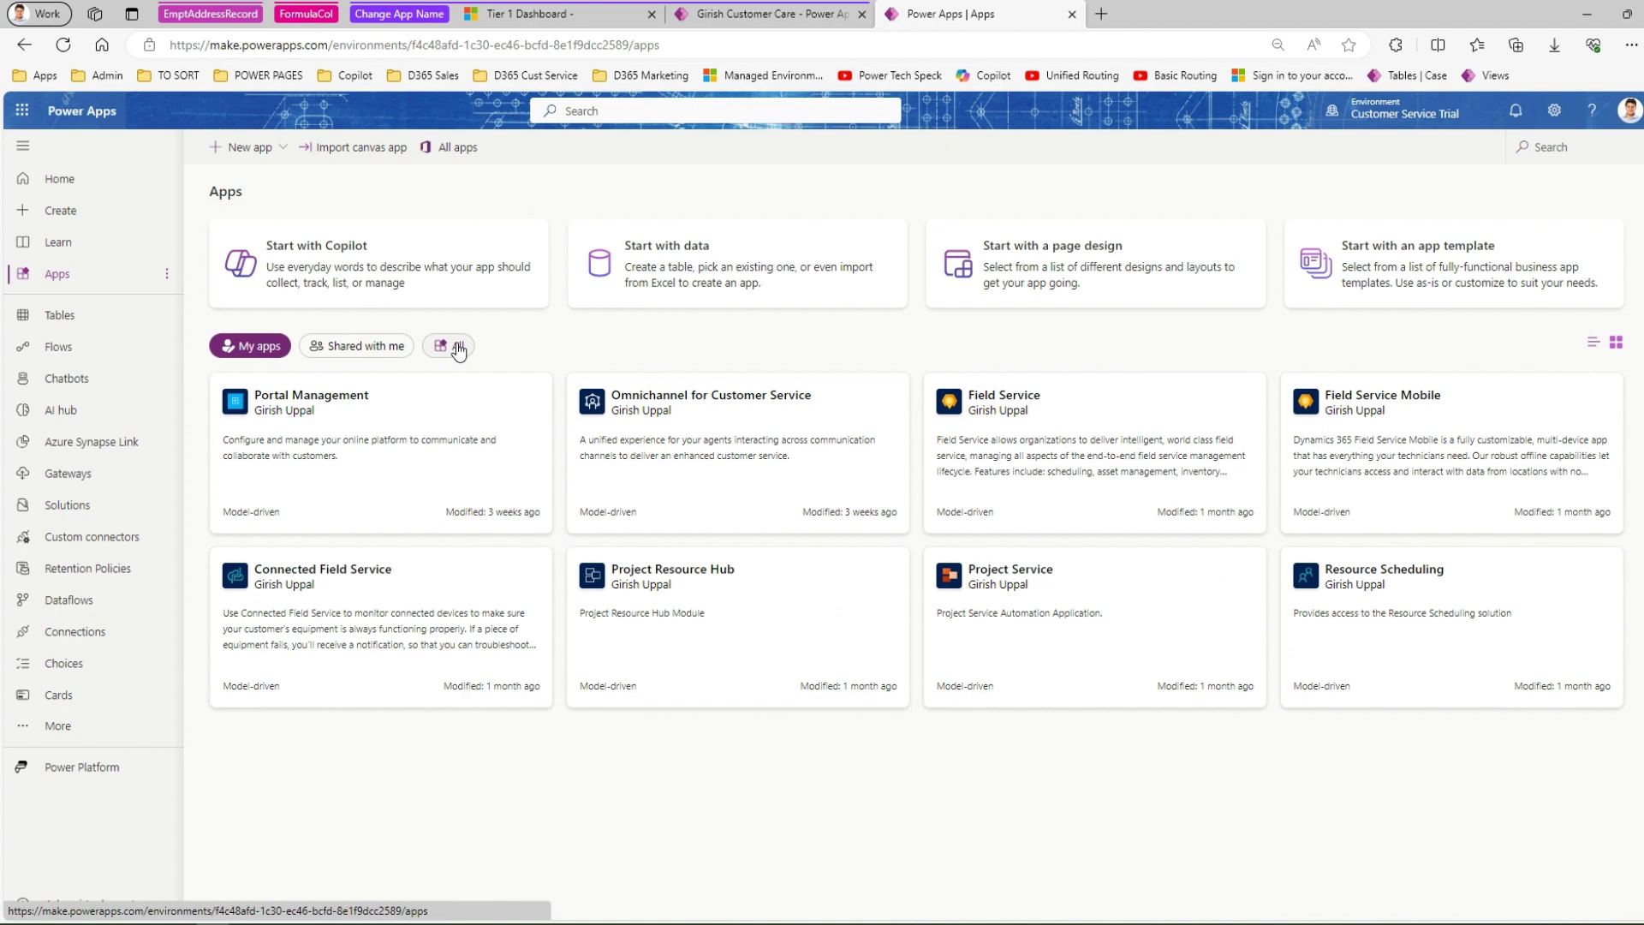
# Step: List all apps in the environment and check the edit options available for the renamed Customer Care app
pyautogui.click(459, 348)
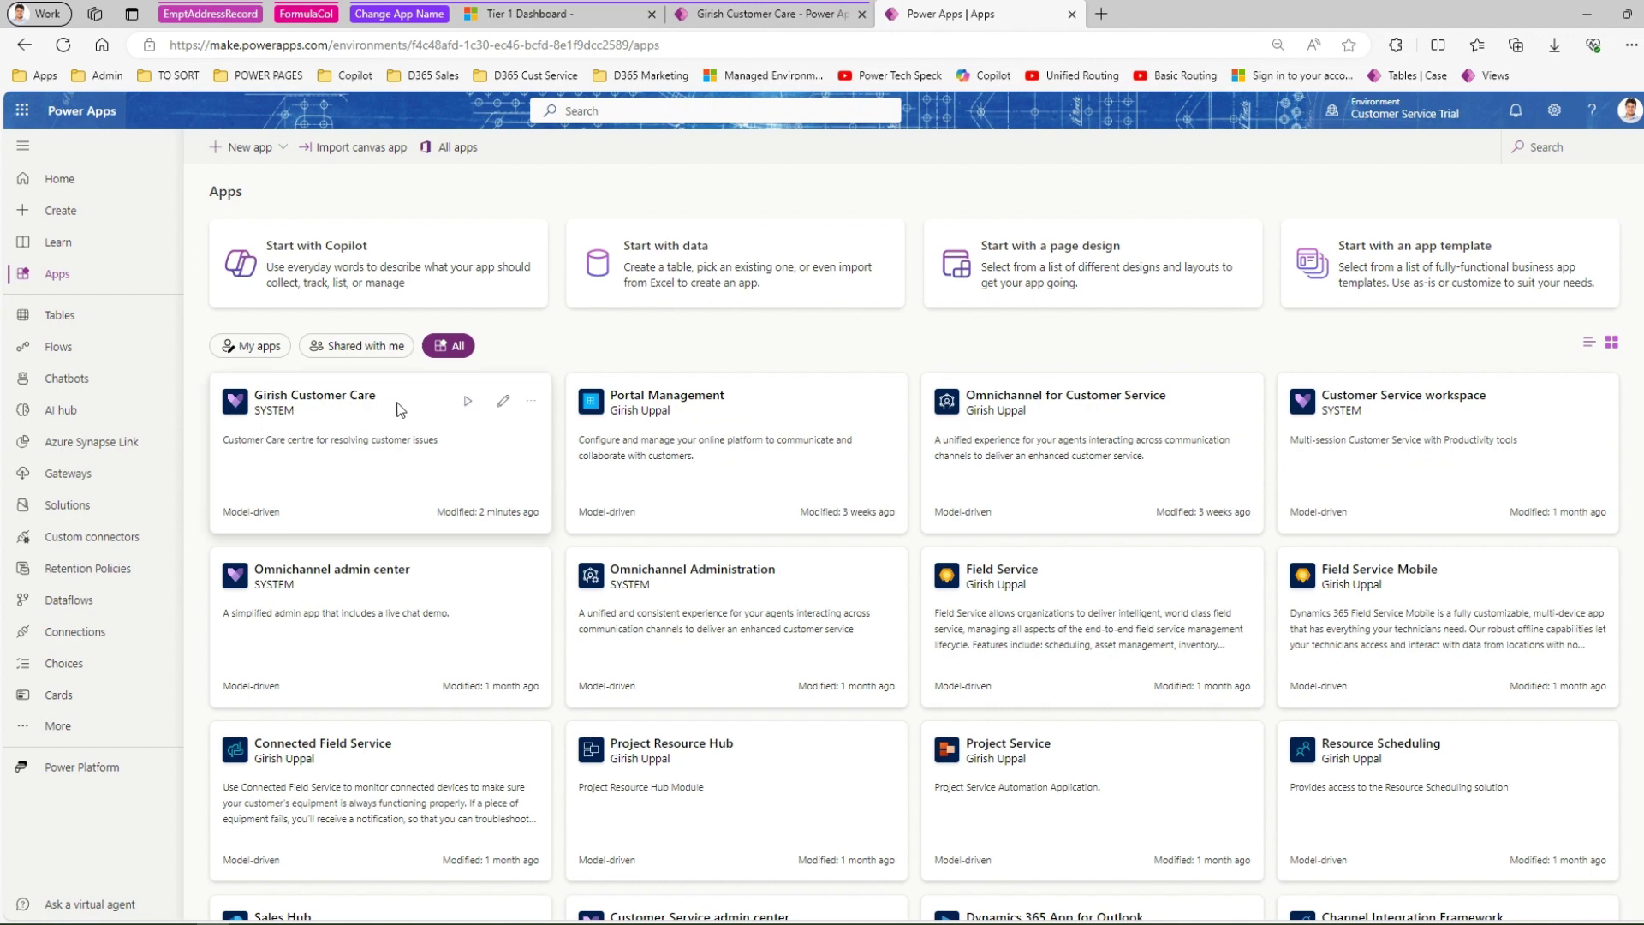
pyautogui.click(531, 403)
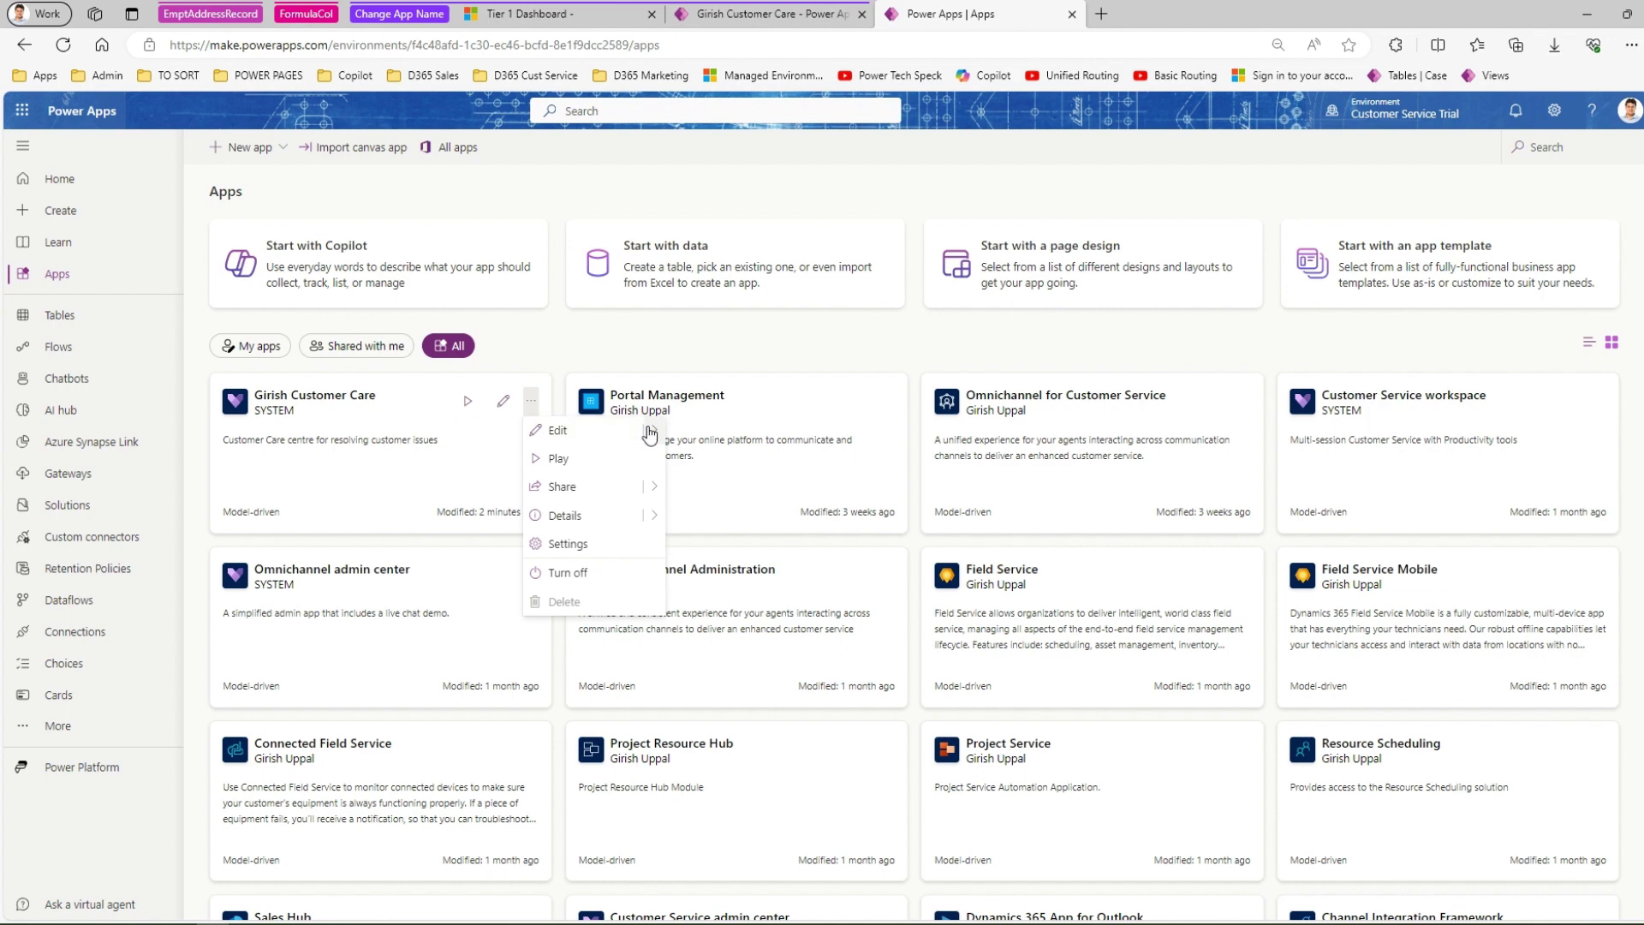
pyautogui.moveTo(651, 432)
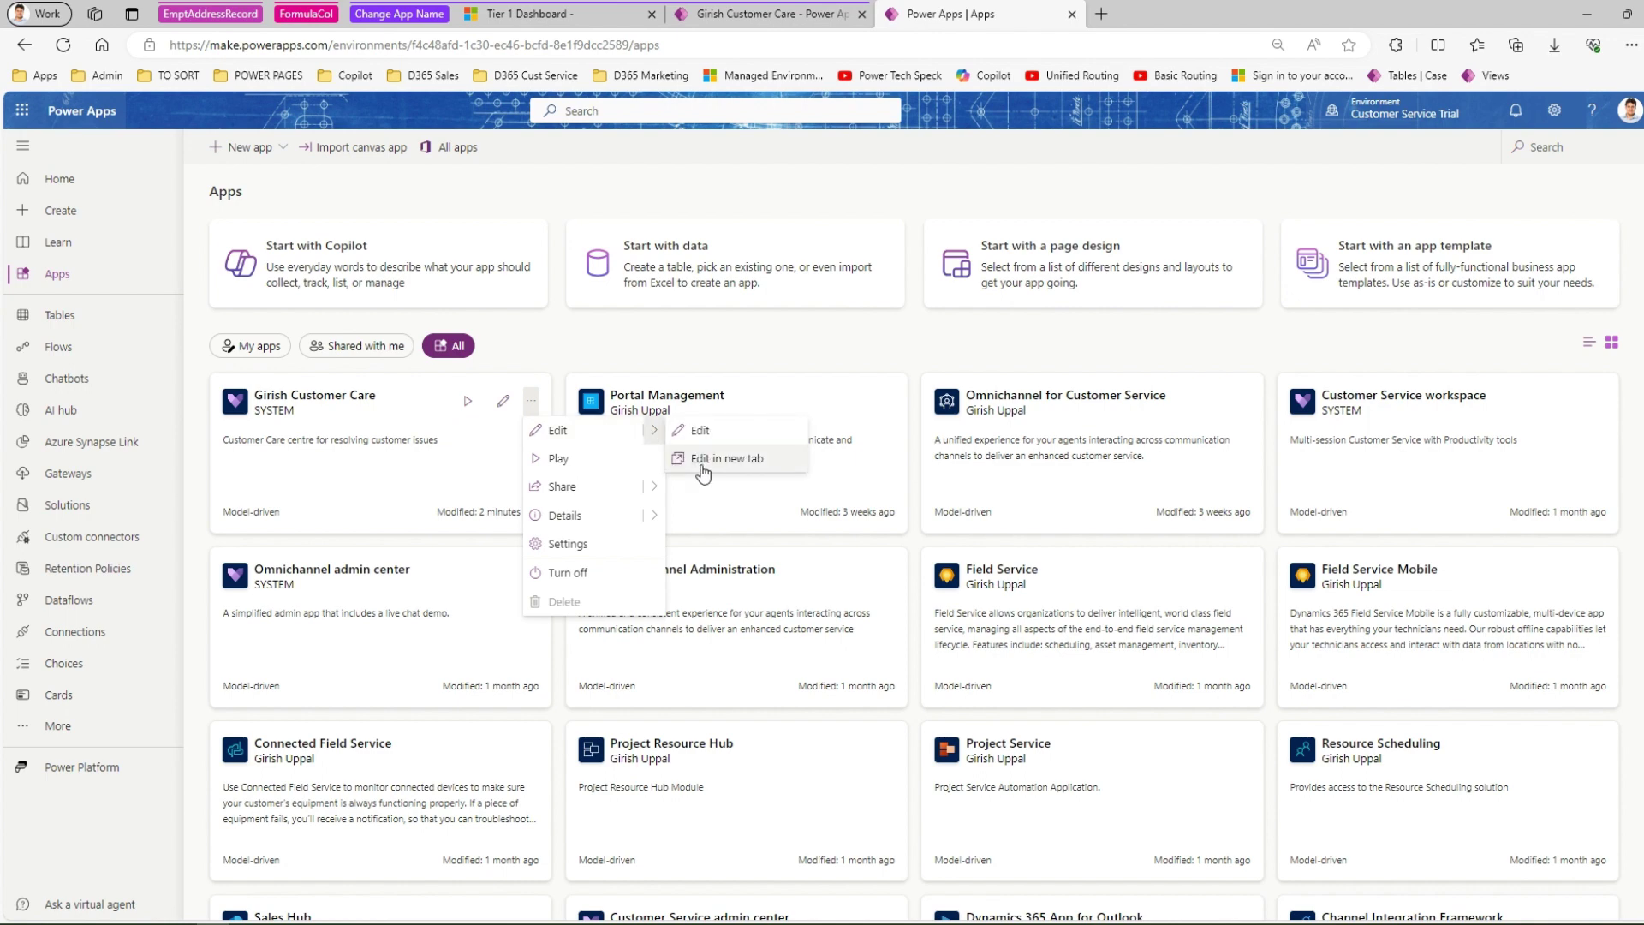
pyautogui.press('Escape')
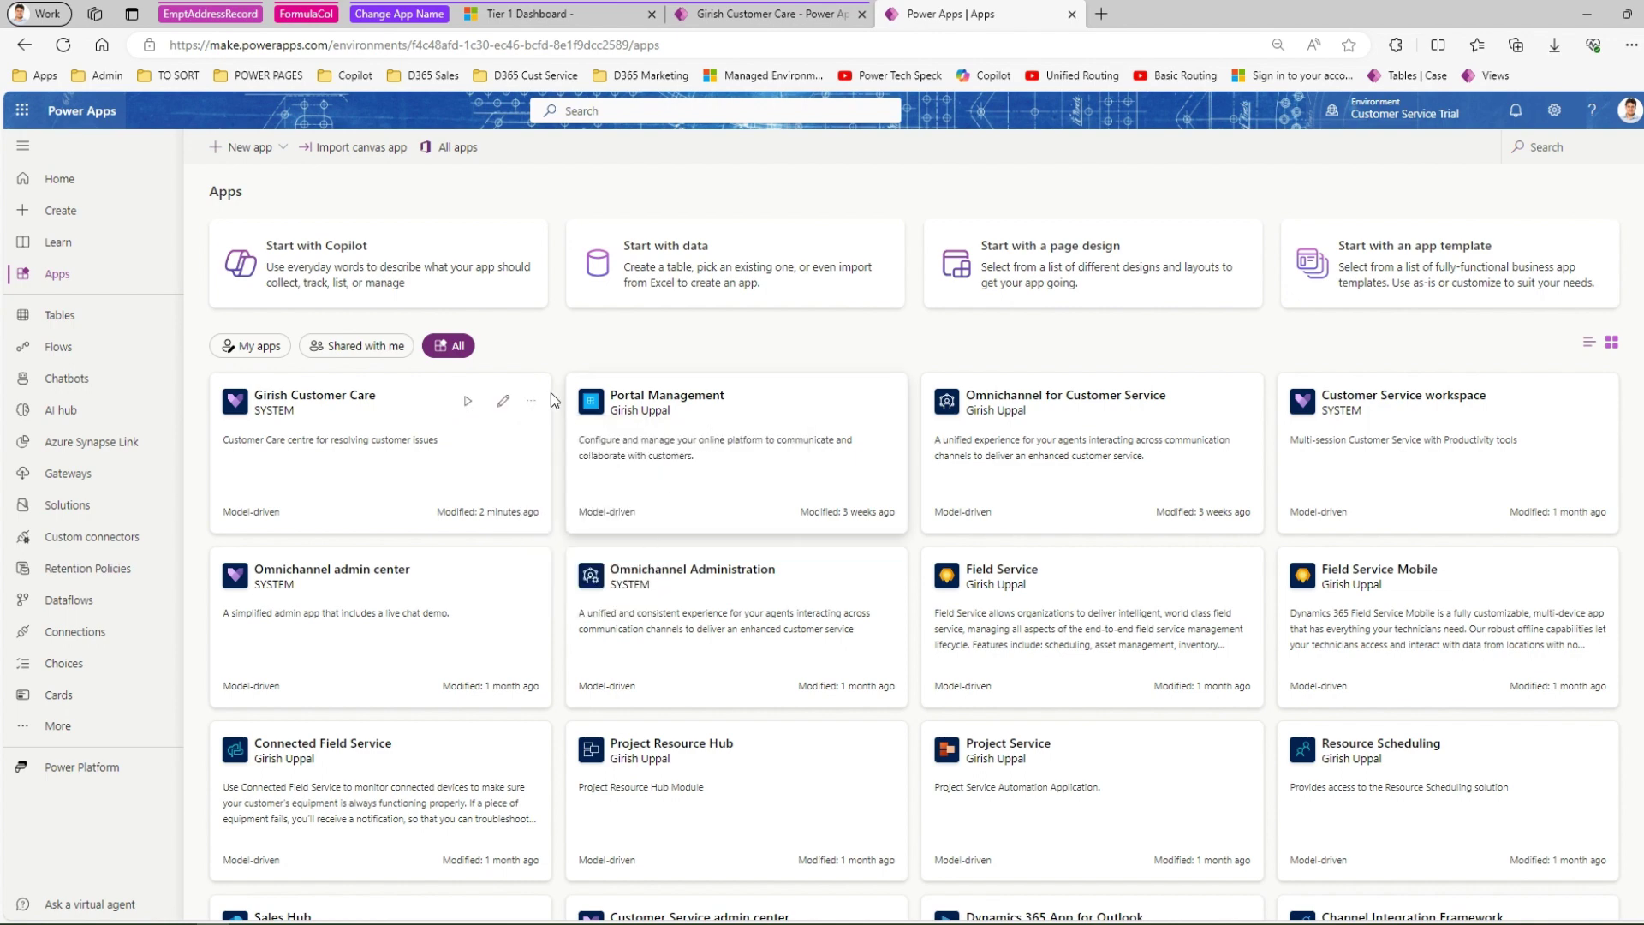
# Step: Open the details page of the renamed Customer Care app and review its description
pyautogui.click(531, 401)
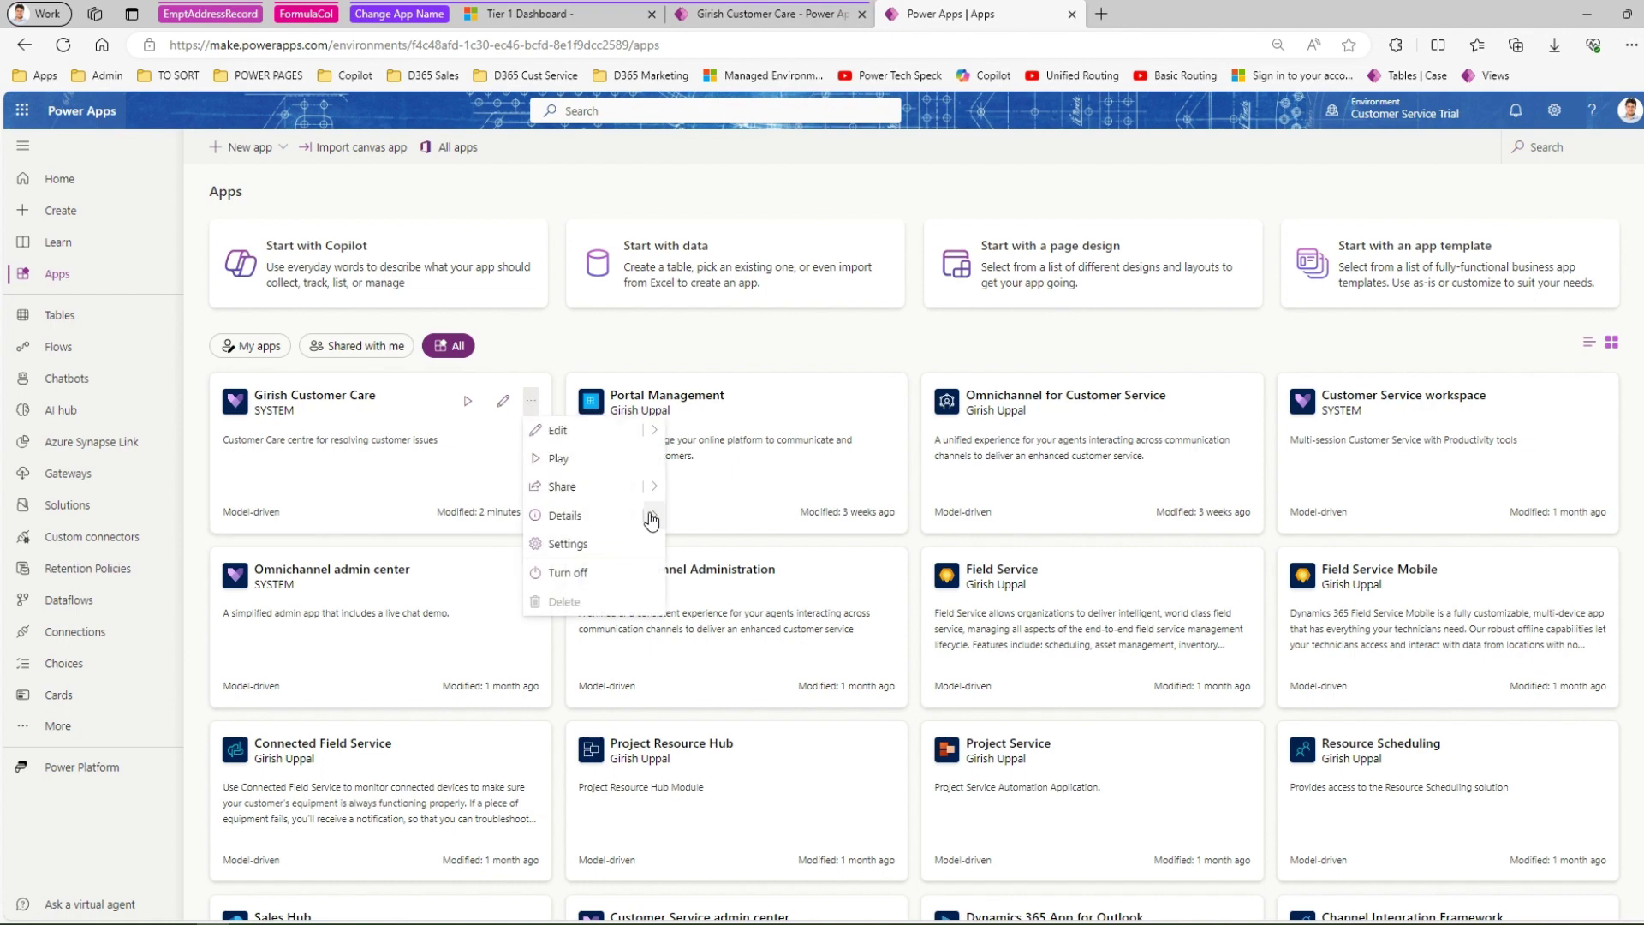
pyautogui.moveTo(653, 518)
pyautogui.click(706, 516)
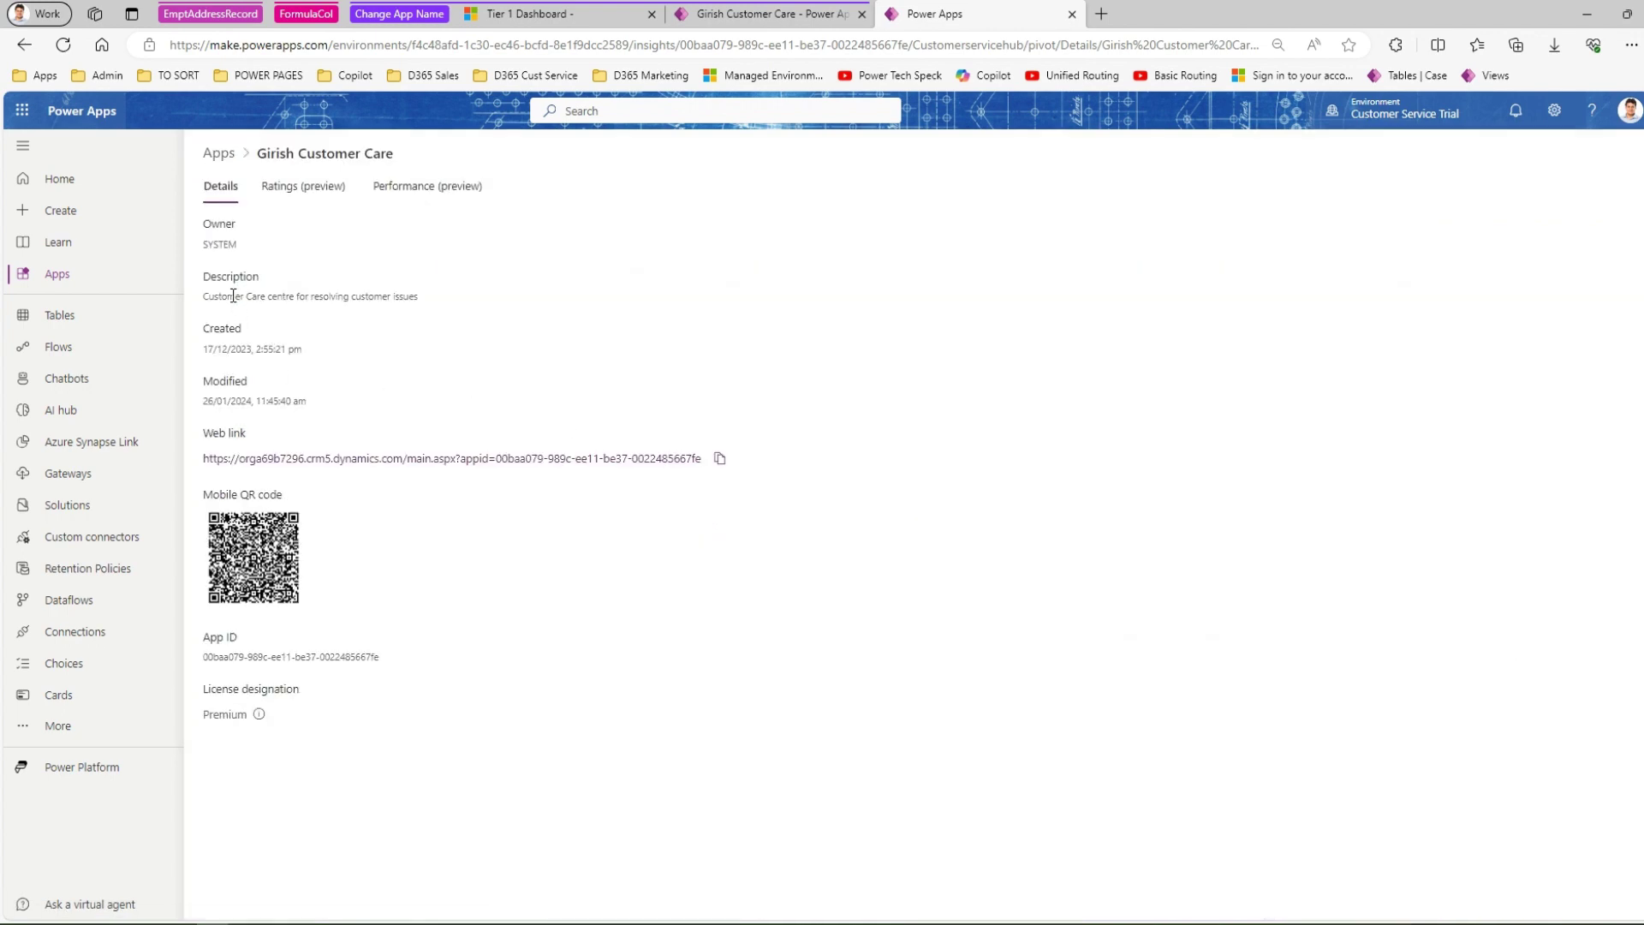
pyautogui.moveTo(234, 295); pyautogui.dragTo(338, 296)
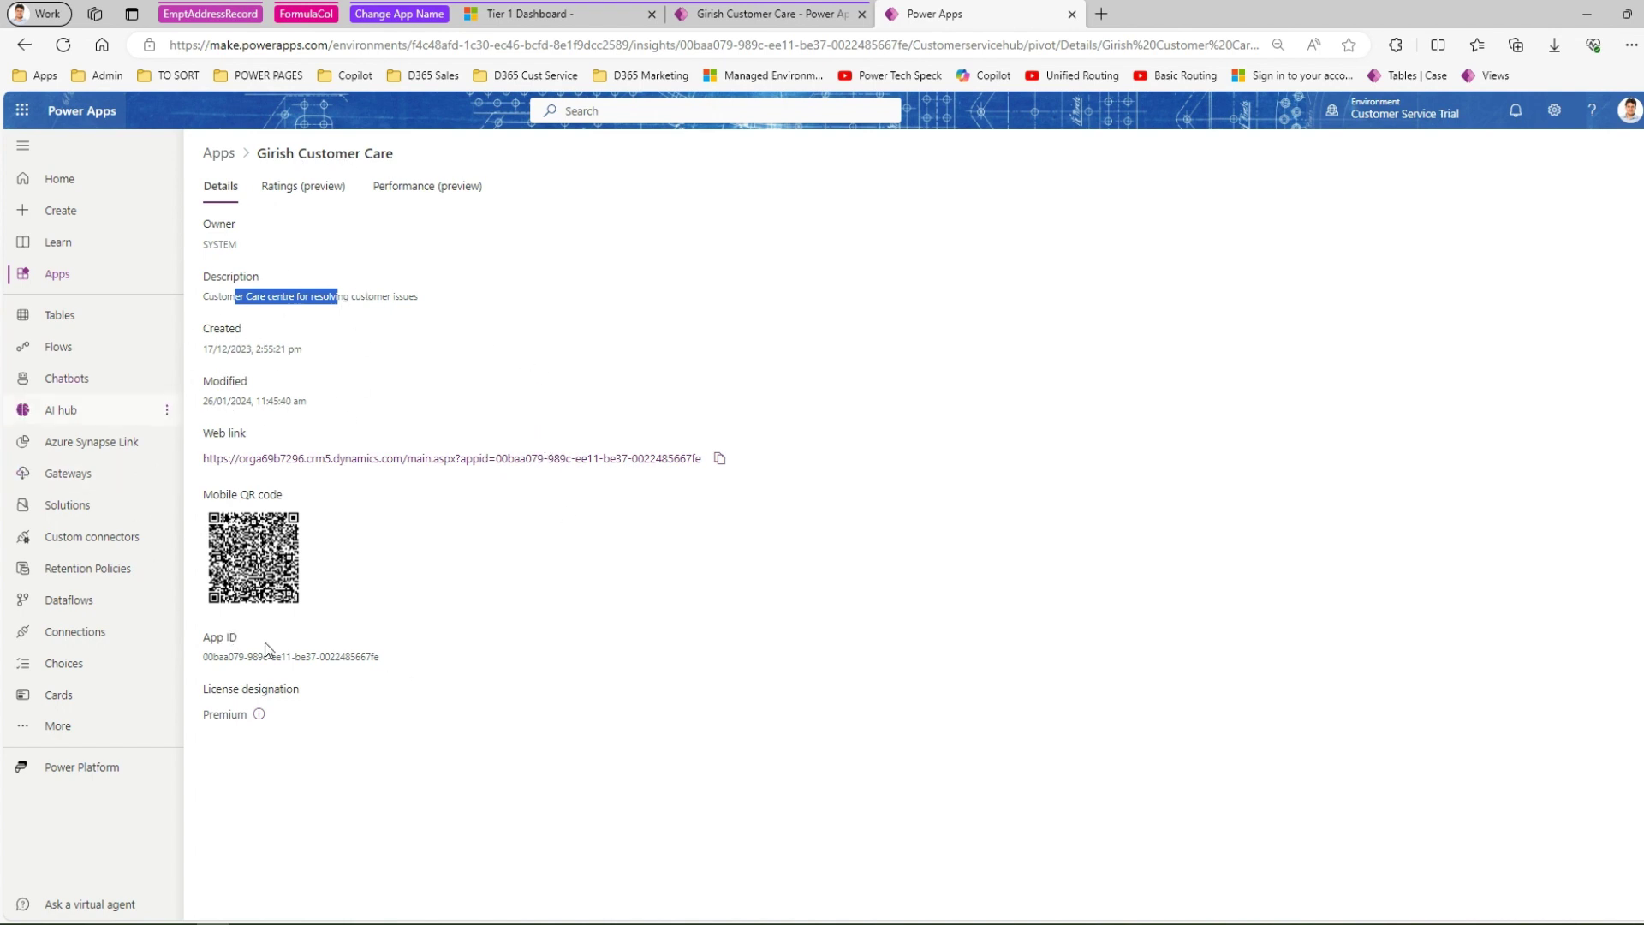
pyautogui.click(758, 324)
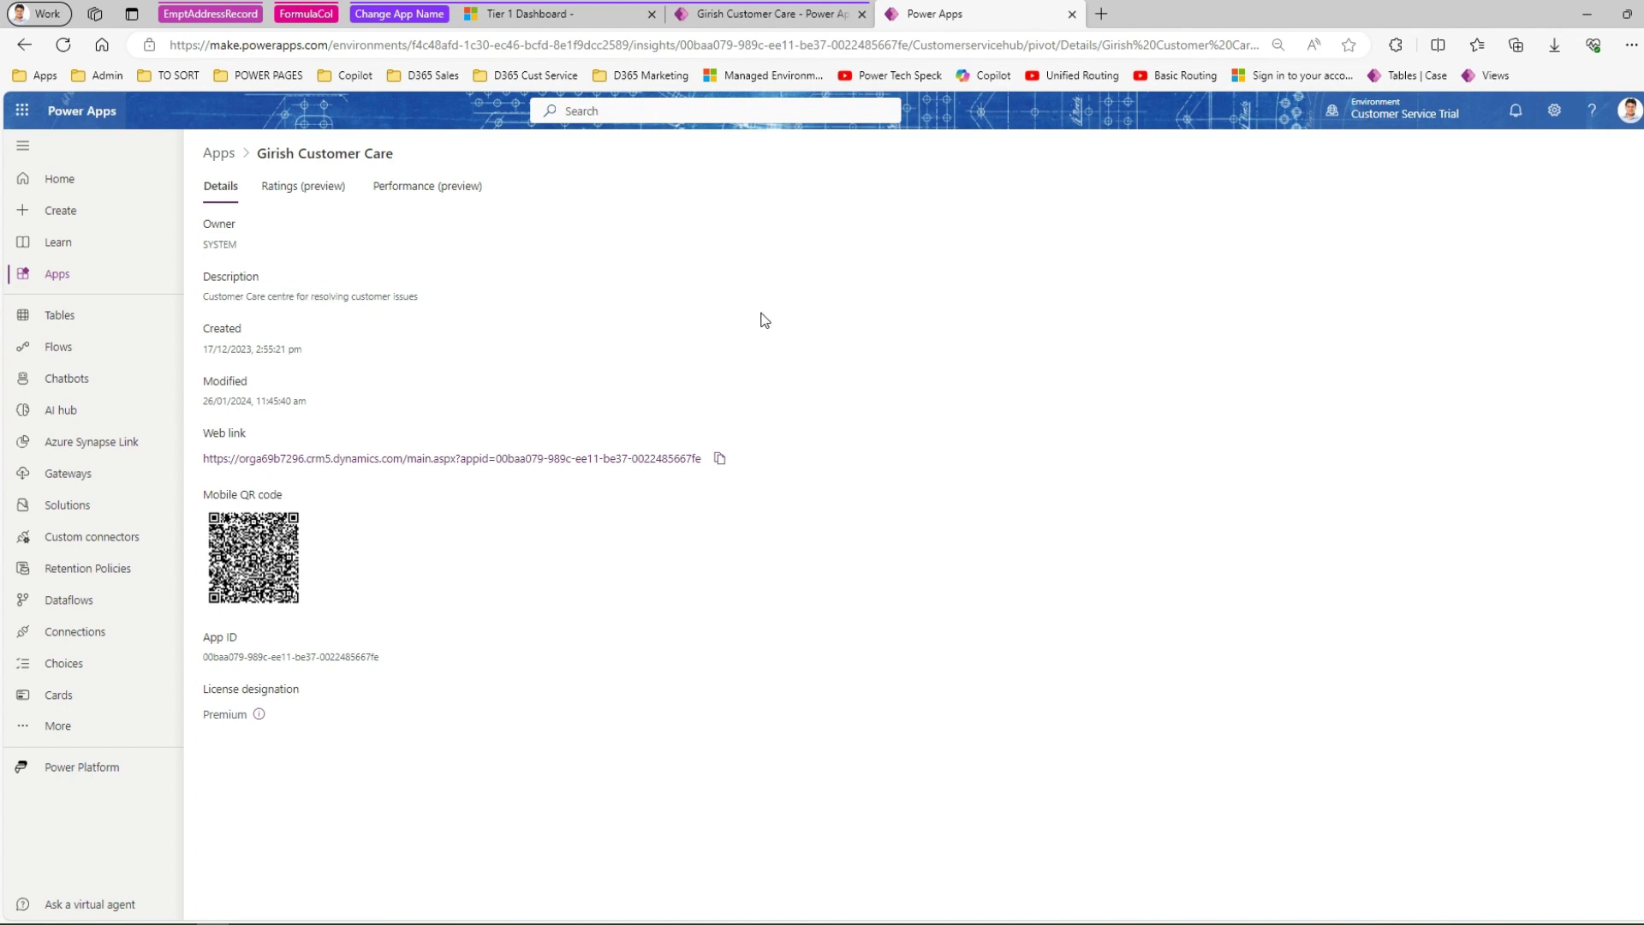